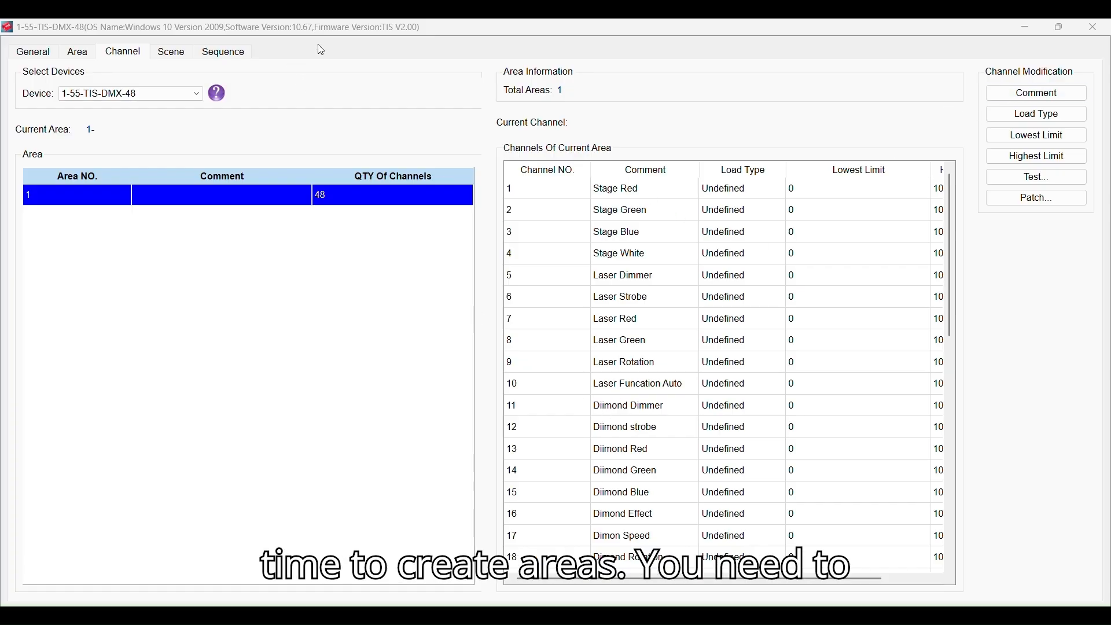
- Open the area setup and move all 48 channels out of area 1 into the channels waiting for allocation
{"action": "left_click", "coordinate": [77, 53]}
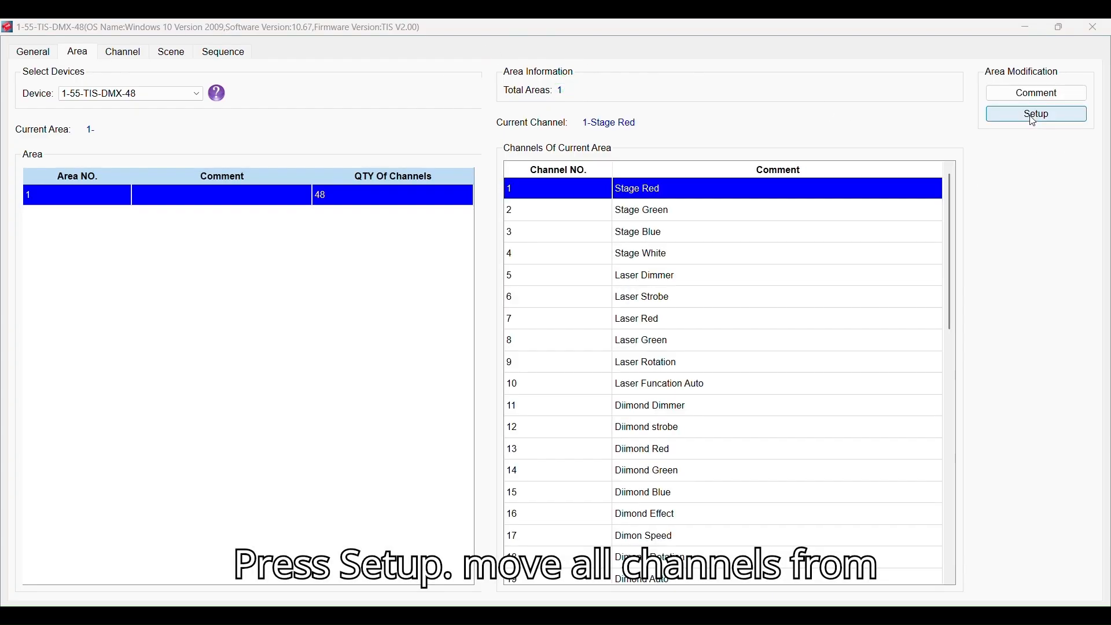
{"action": "left_click", "coordinate": [1034, 119]}
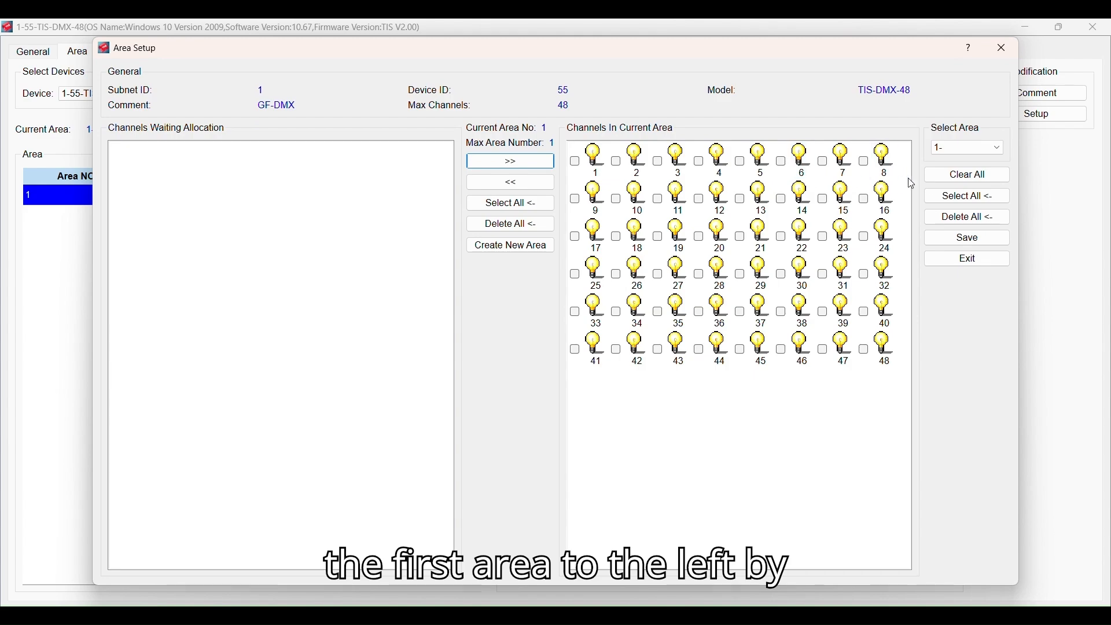
{"action": "left_click", "coordinate": [946, 196]}
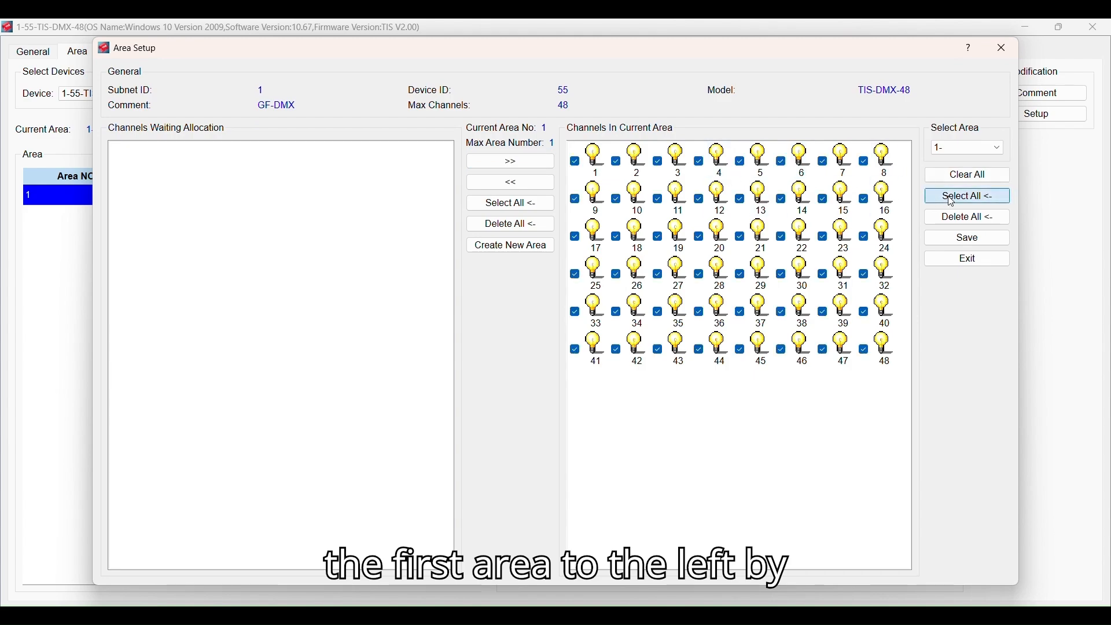
{"action": "left_click", "coordinate": [502, 184]}
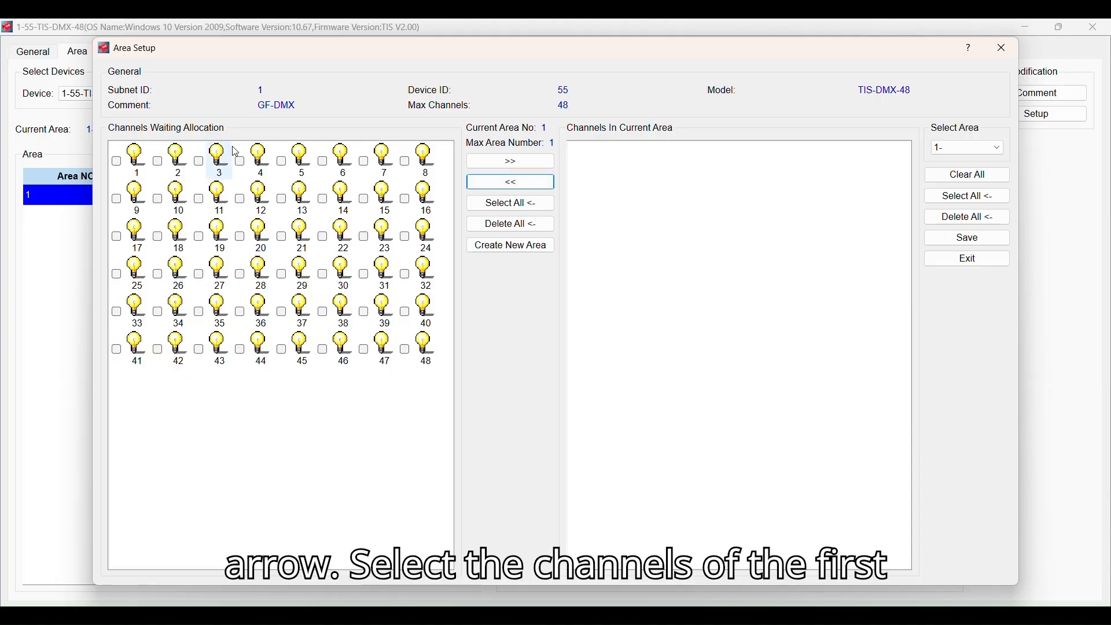
- Assign channels 1 to 4 to area 1 and save the area
{"action": "left_click", "coordinate": [119, 162]}
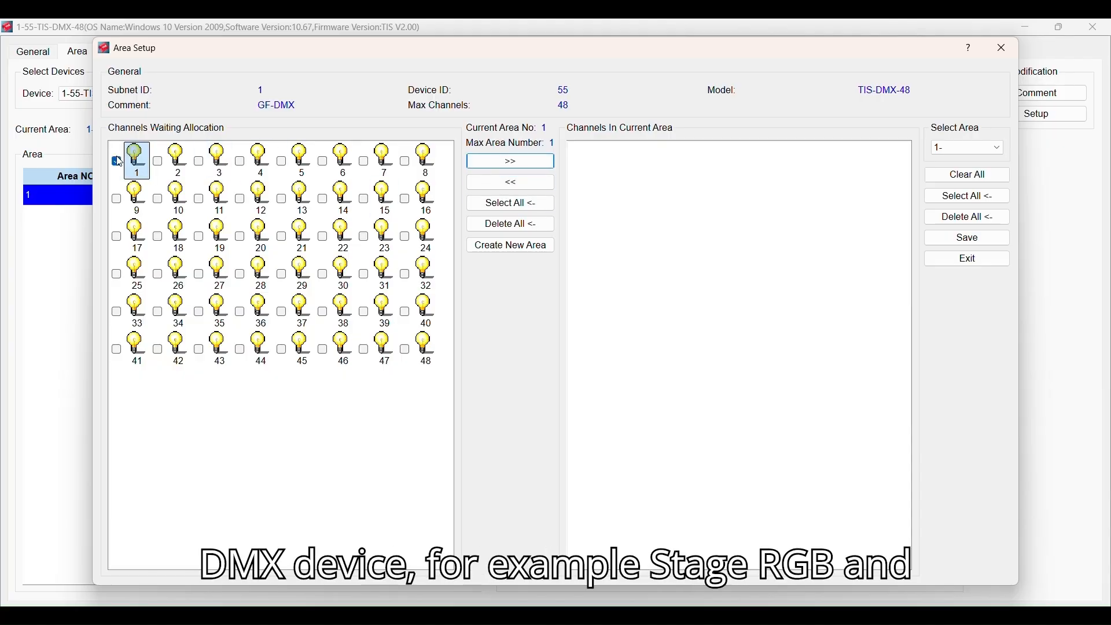
{"action": "left_click", "coordinate": [158, 161]}
{"action": "left_click", "coordinate": [199, 161]}
{"action": "left_click", "coordinate": [240, 161]}
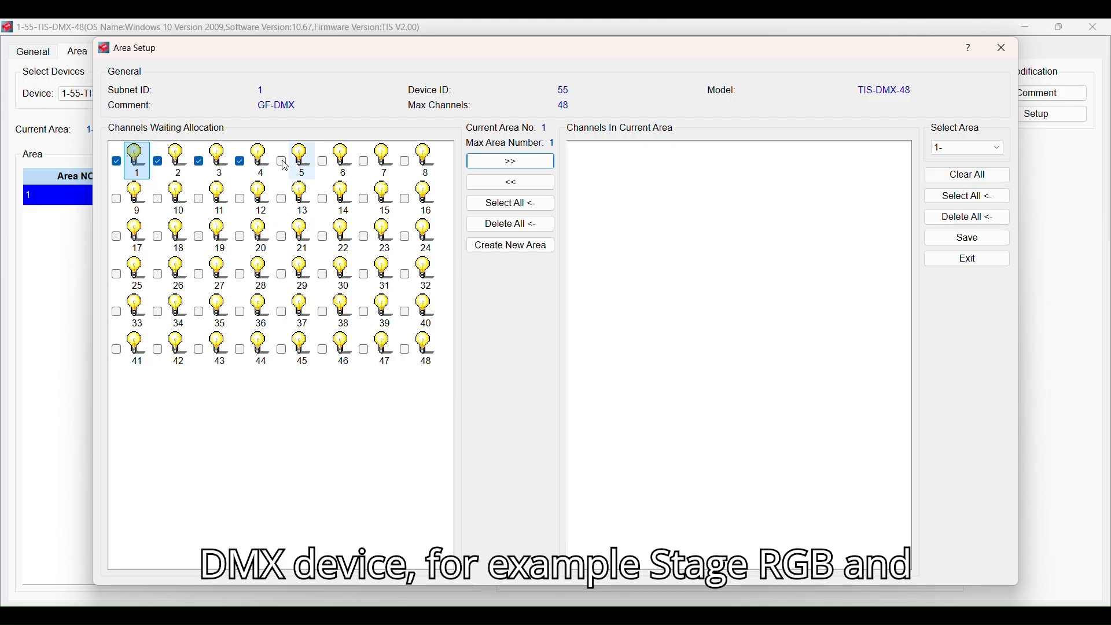
{"action": "left_click", "coordinate": [511, 162]}
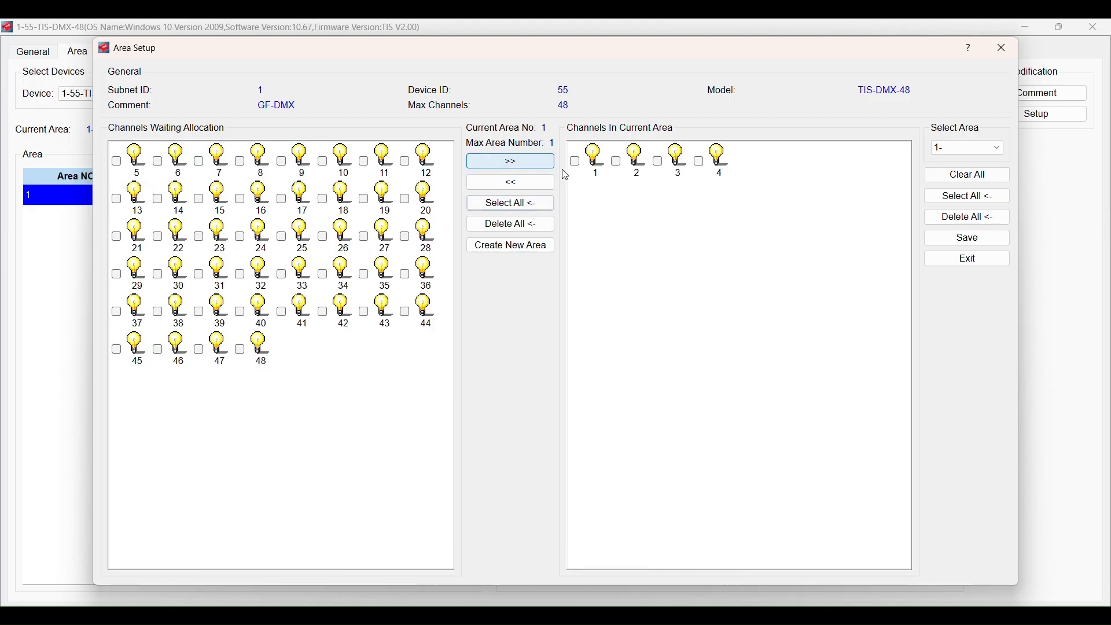
{"action": "left_click", "coordinate": [968, 237]}
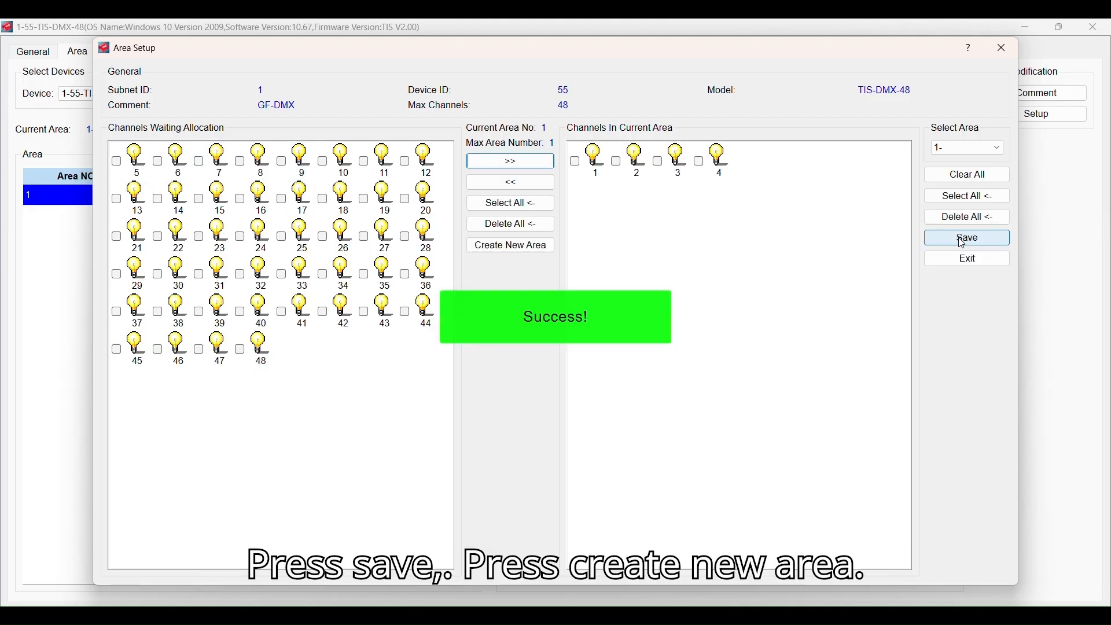
- Create a second area and assign channels 5 to 10 to it
{"action": "left_click", "coordinate": [518, 248]}
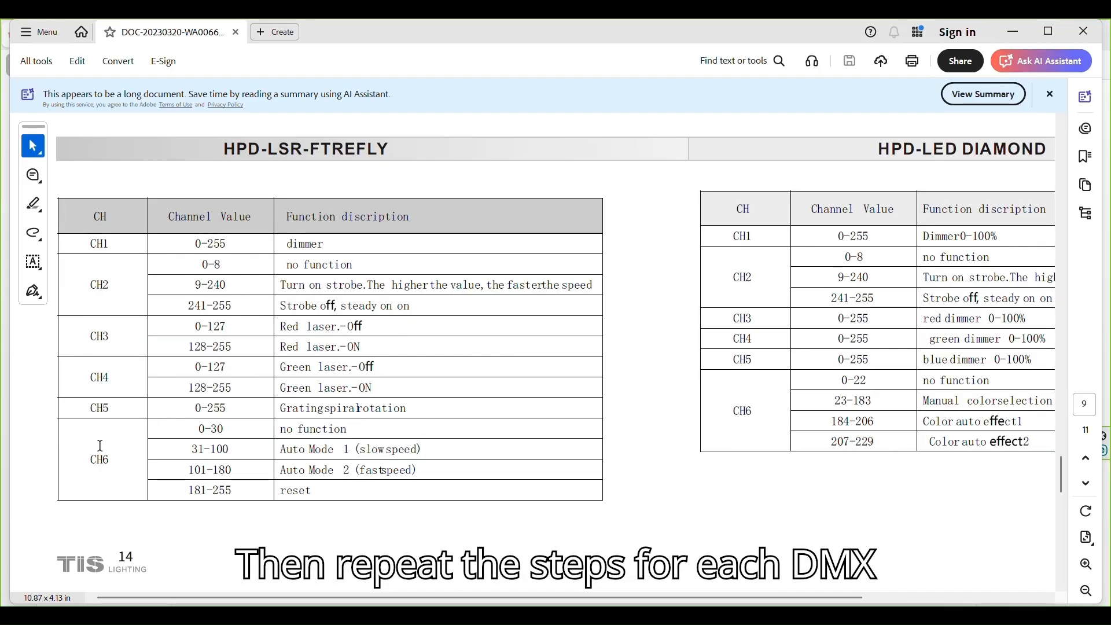
{"action": "left_click", "coordinate": [136, 157]}
{"action": "left_click", "coordinate": [178, 157]}
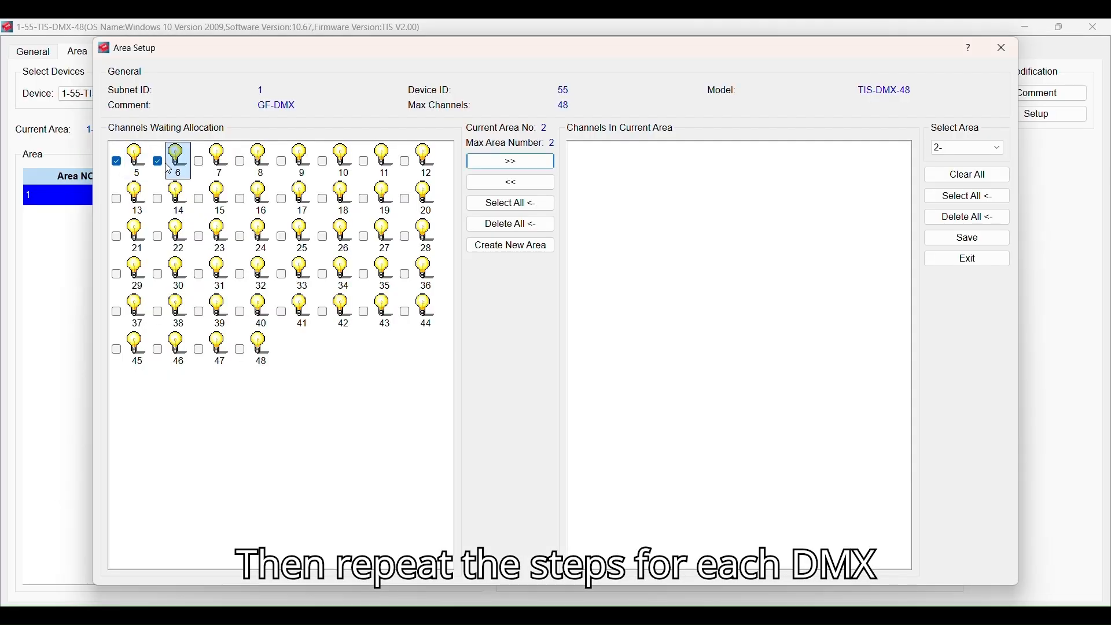
{"action": "left_click", "coordinate": [218, 156]}
{"action": "left_click", "coordinate": [259, 156]}
{"action": "left_click", "coordinate": [301, 156]}
{"action": "left_click", "coordinate": [343, 157]}
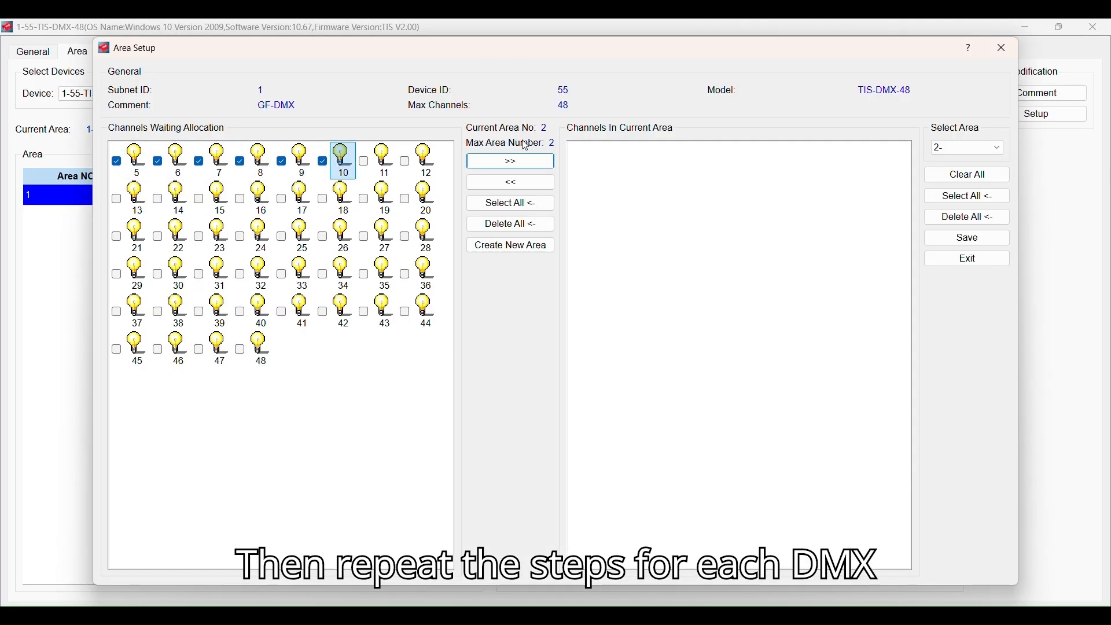
{"action": "left_click", "coordinate": [511, 161]}
- Assign channels 11 to 19 to a new third area, save the allocation, and close the area setup
{"action": "left_click", "coordinate": [137, 156]}
{"action": "left_click", "coordinate": [178, 157]}
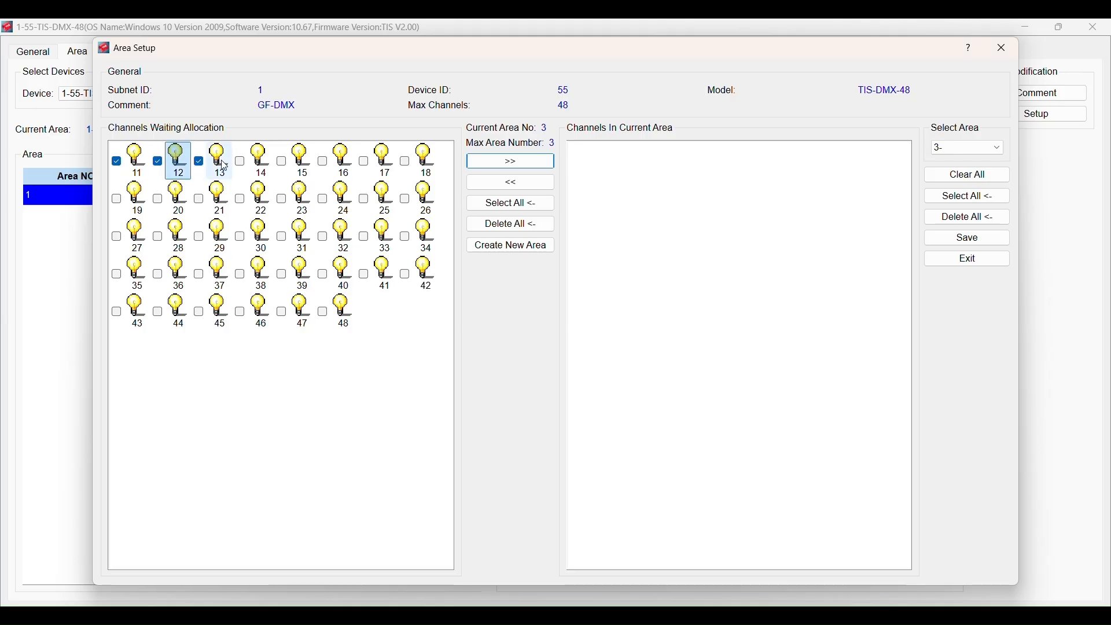
{"action": "left_click", "coordinate": [219, 156]}
{"action": "left_click", "coordinate": [260, 156]}
{"action": "left_click", "coordinate": [301, 156]}
{"action": "left_click", "coordinate": [342, 156]}
{"action": "left_click", "coordinate": [426, 156]}
{"action": "left_click", "coordinate": [511, 161]}
{"action": "left_click", "coordinate": [969, 239]}
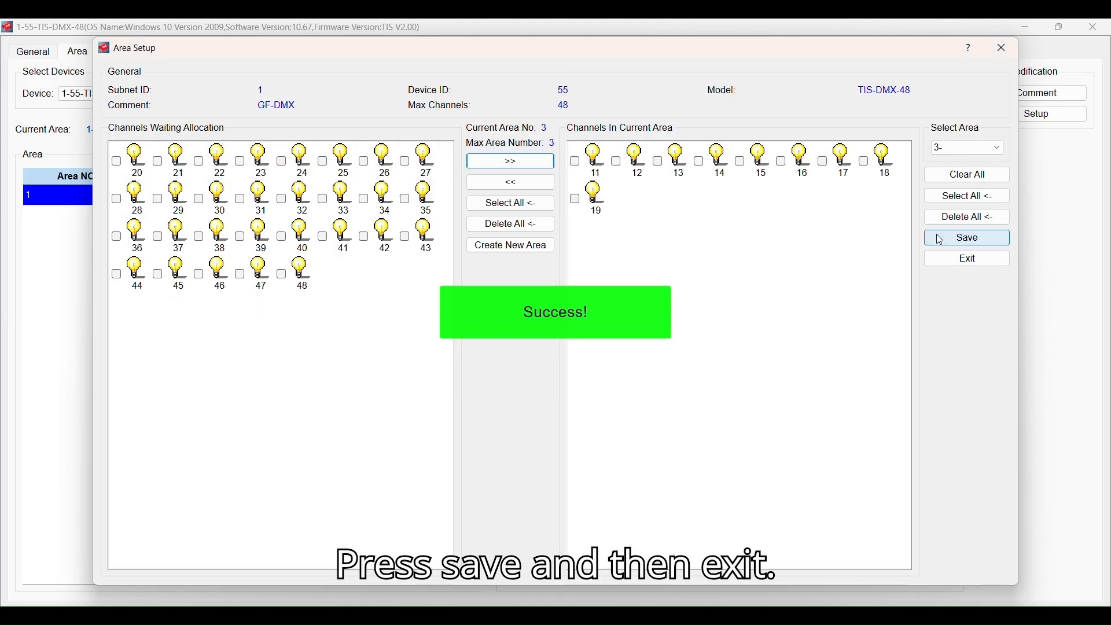
{"action": "left_click", "coordinate": [1002, 48]}
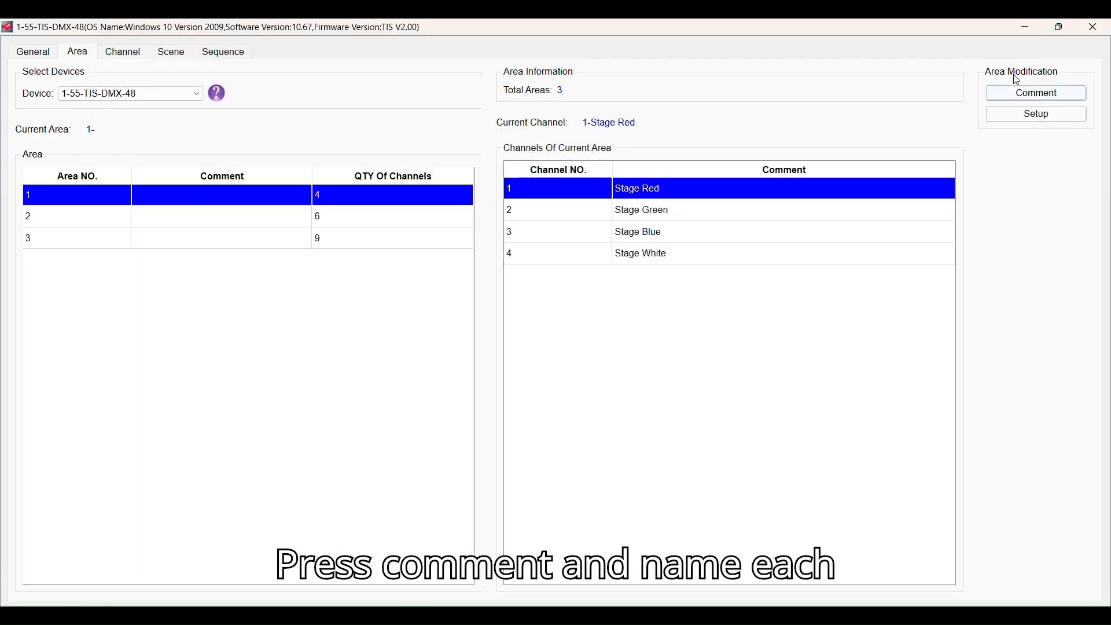
- Name area 1 "Stage RGB", area 2 "Laser" and area 3 "Dimond LED", and save the area comments
{"action": "left_click", "coordinate": [1019, 93]}
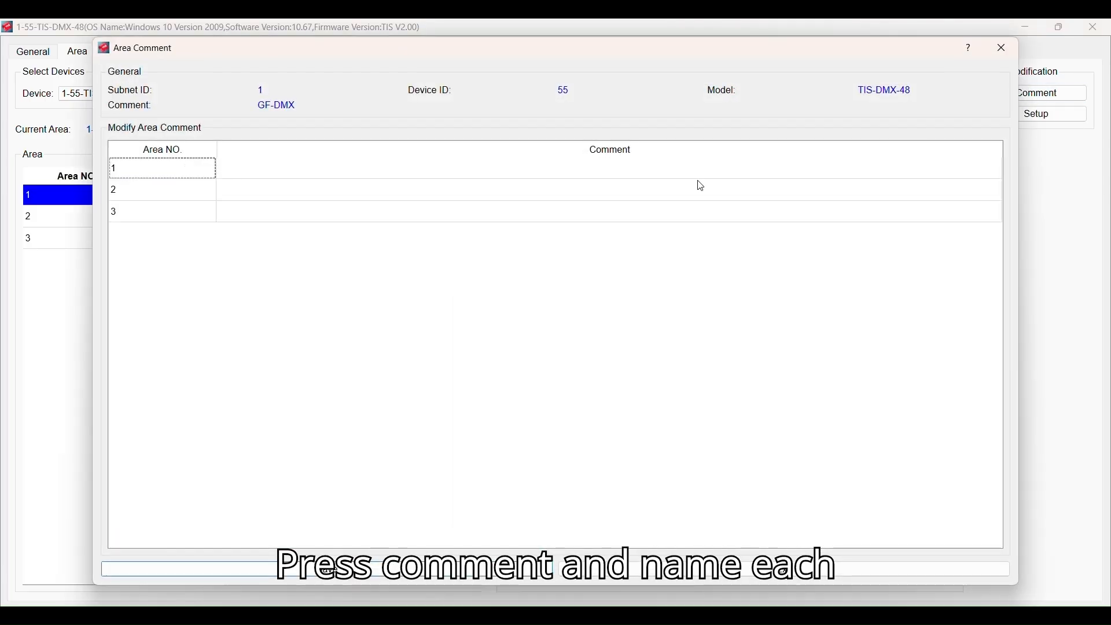
{"action": "left_click", "coordinate": [548, 173]}
{"action": "type", "text": "Stage RGB"}
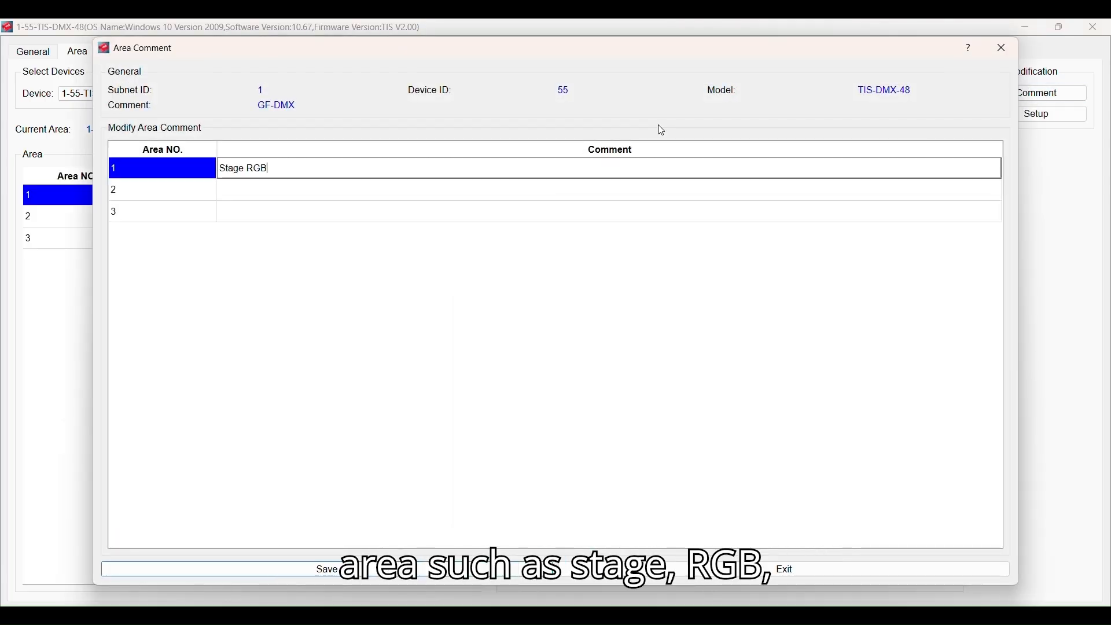
{"action": "left_click", "coordinate": [465, 191]}
{"action": "type", "text": "LAser"}
{"action": "left_click", "coordinate": [381, 212]}
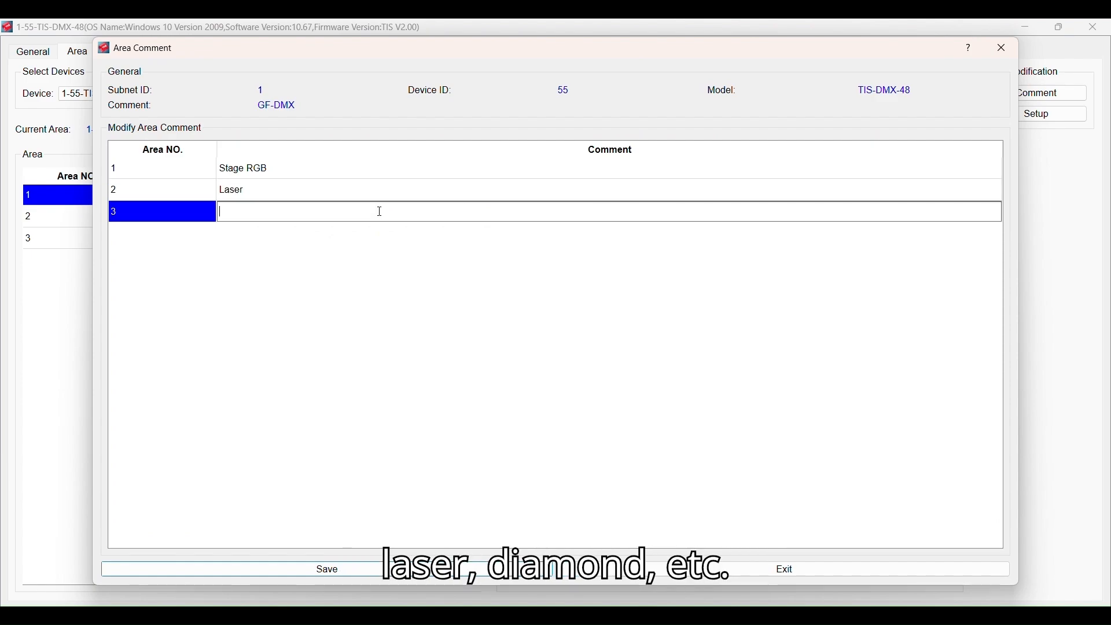
{"action": "type", "text": "Dimond LED"}
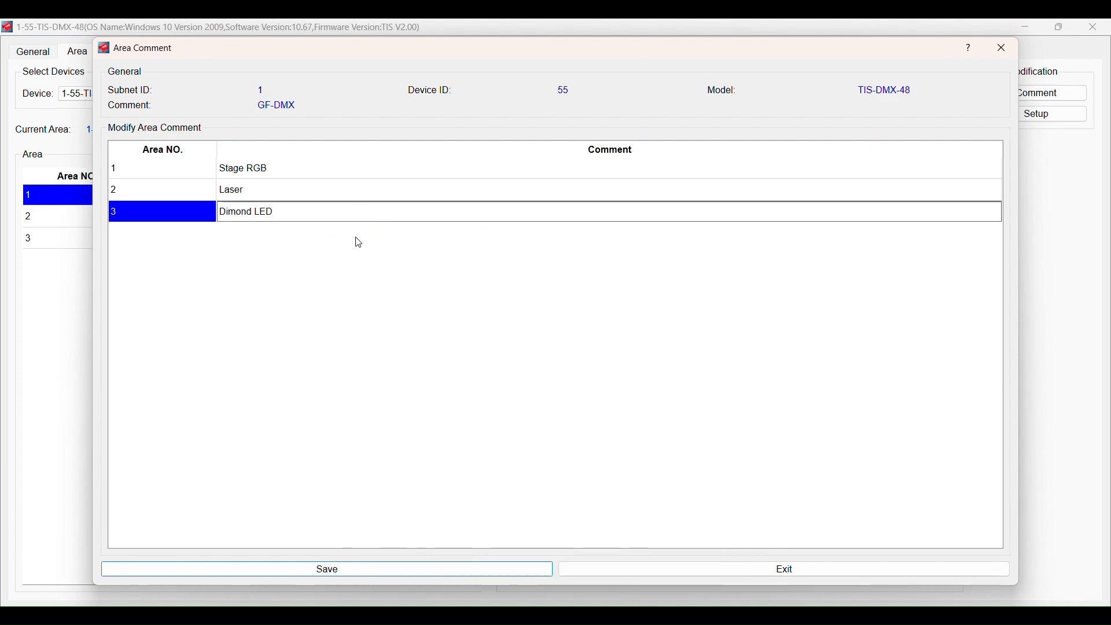
{"action": "left_click", "coordinate": [351, 567]}
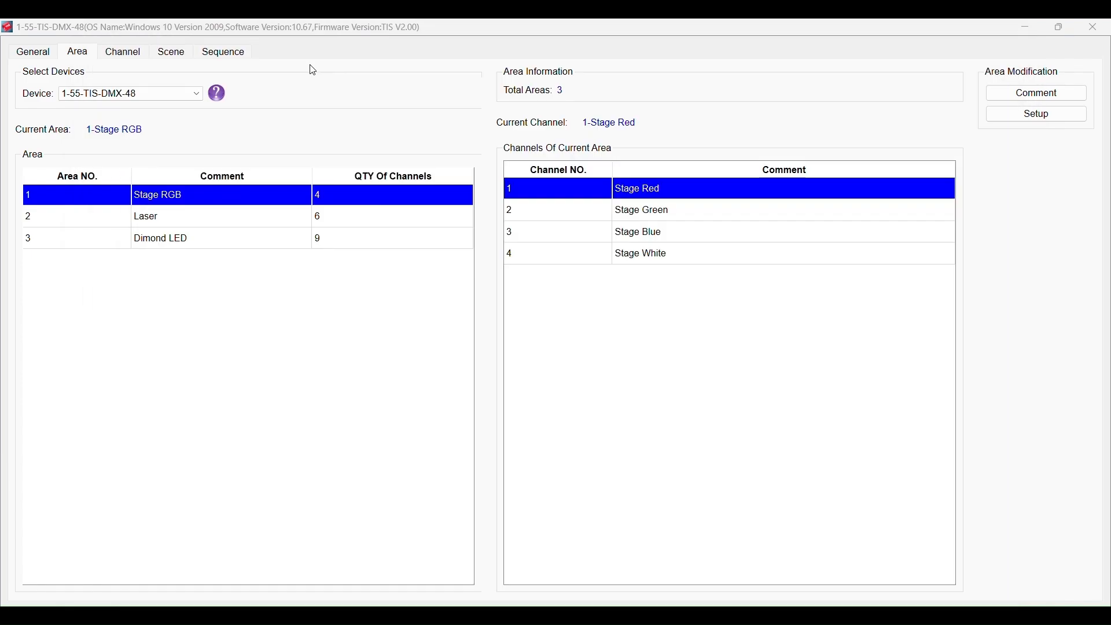
- Load scenes 1 to 5 for the Stage RGB area in the scene configuration
{"action": "left_click", "coordinate": [187, 58]}
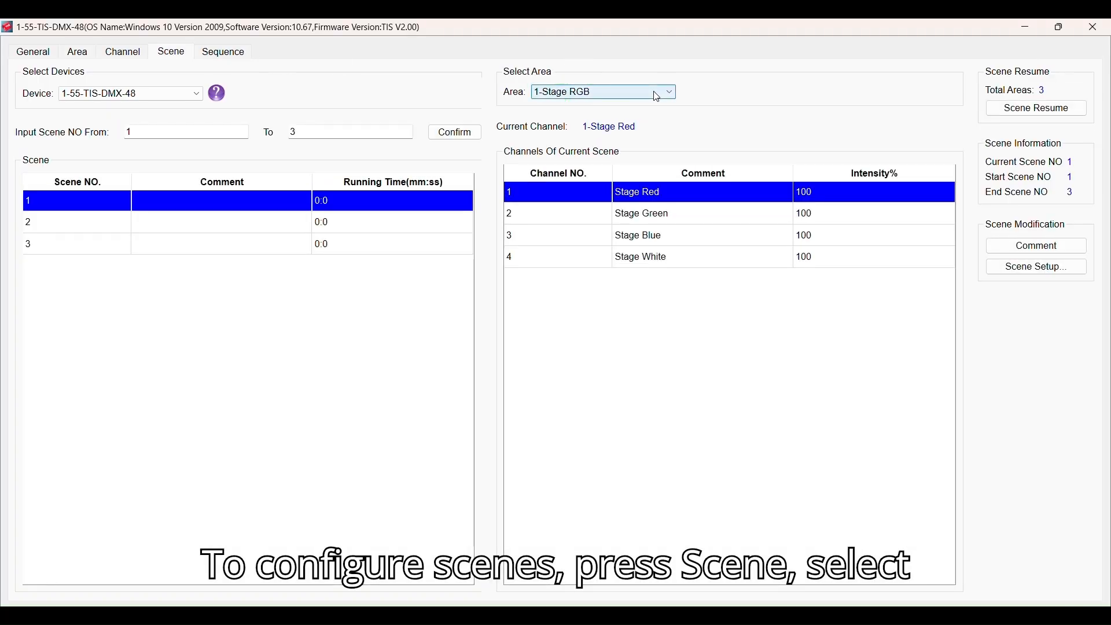
{"action": "left_click", "coordinate": [657, 94]}
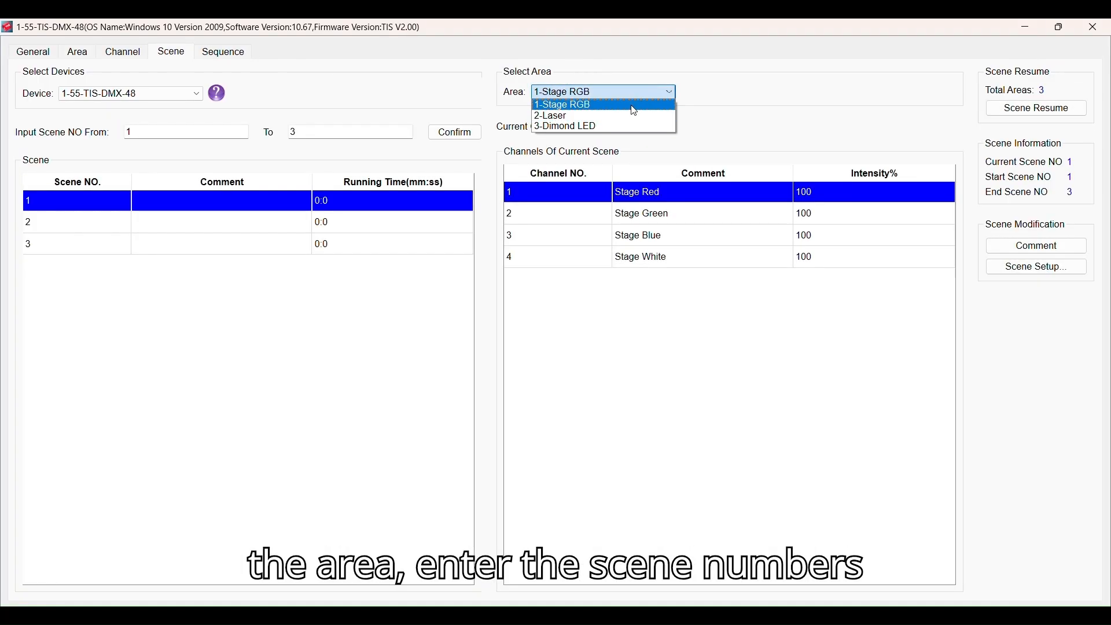
{"action": "left_click", "coordinate": [637, 110]}
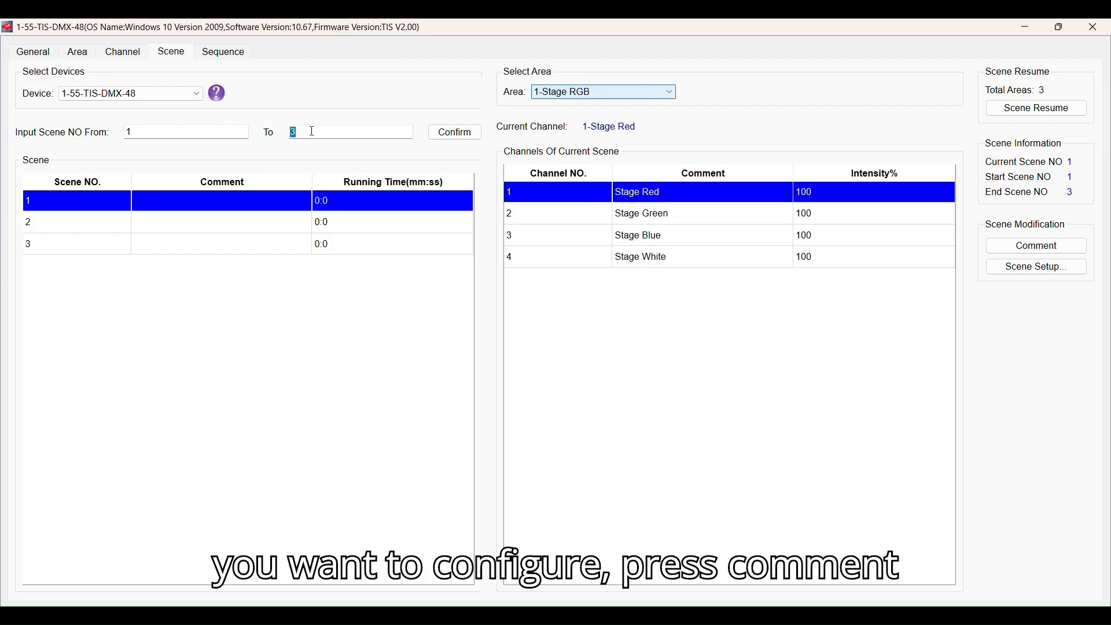
{"action": "left_click", "coordinate": [451, 132]}
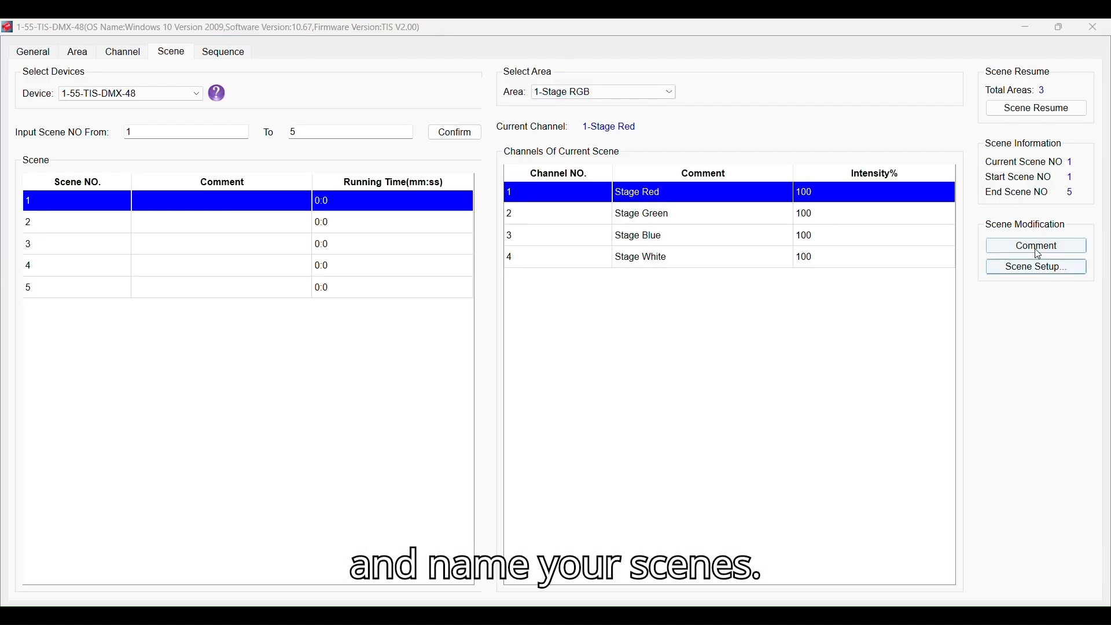
- Name scenes 1 to 3 of the Stage RGB area "Event 1", "Event 2" and "Event 3", and save the comments
{"action": "left_click", "coordinate": [1036, 246]}
{"action": "left_click", "coordinate": [301, 172]}
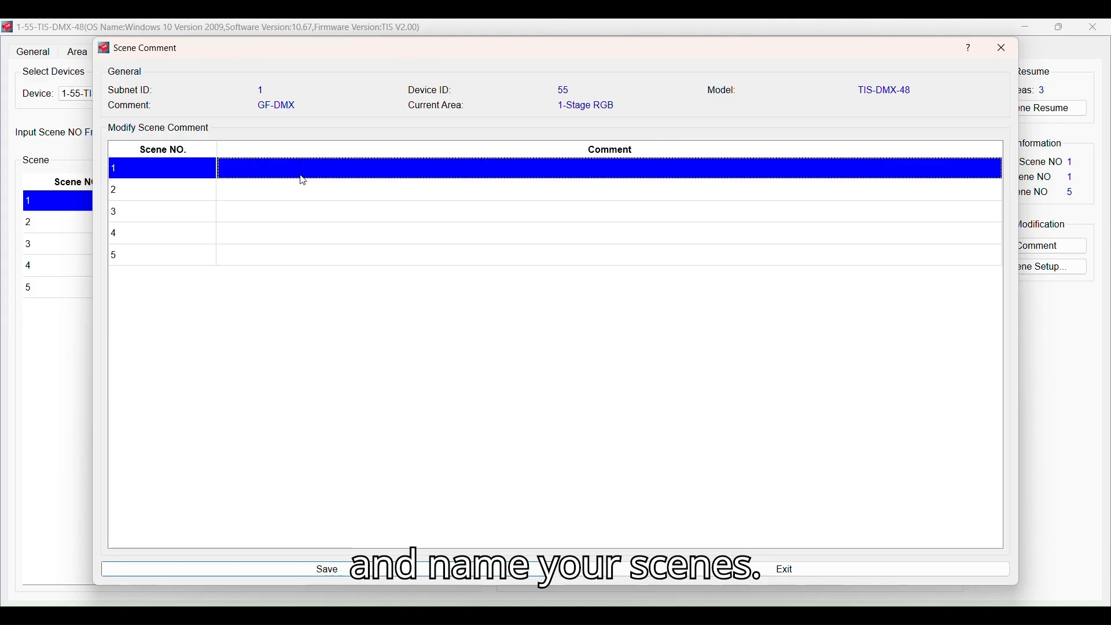
{"action": "type", "text": "Event 1"}
{"action": "left_click", "coordinate": [258, 188]}
{"action": "type", "text": "Event 2"}
{"action": "left_click", "coordinate": [253, 212]}
{"action": "type", "text": "Event 3"}
{"action": "left_click", "coordinate": [315, 573]}
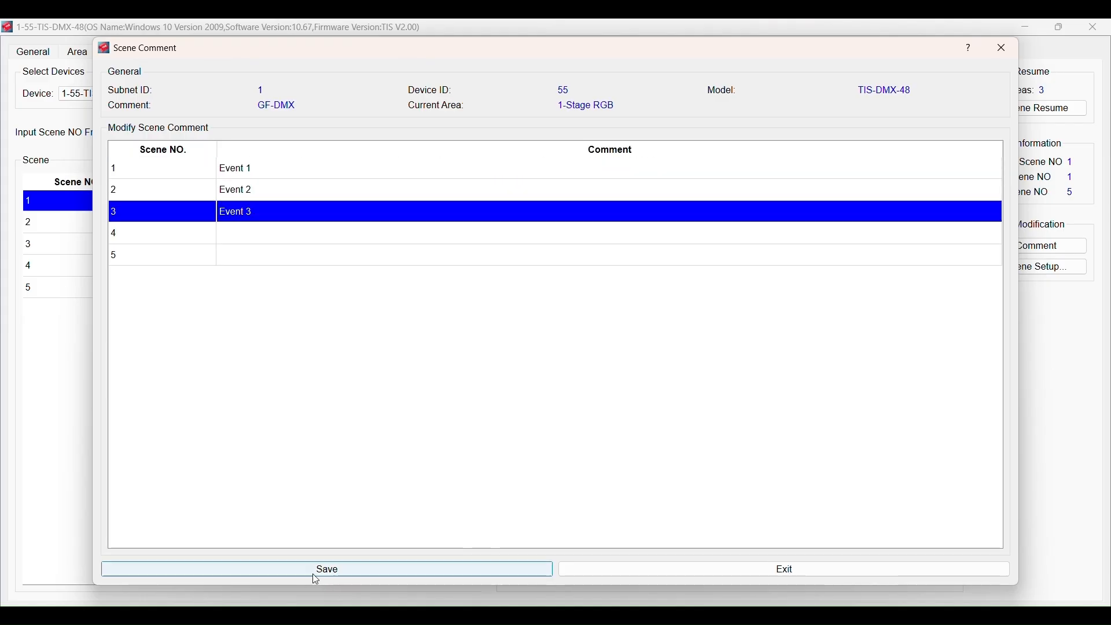
- In the scene setup, set Event 1's intensities to Stage Red 79, Stage Green 37 and Stage Blue 48, and save
{"action": "left_click", "coordinate": [1042, 267]}
{"action": "left_click", "coordinate": [431, 222]}
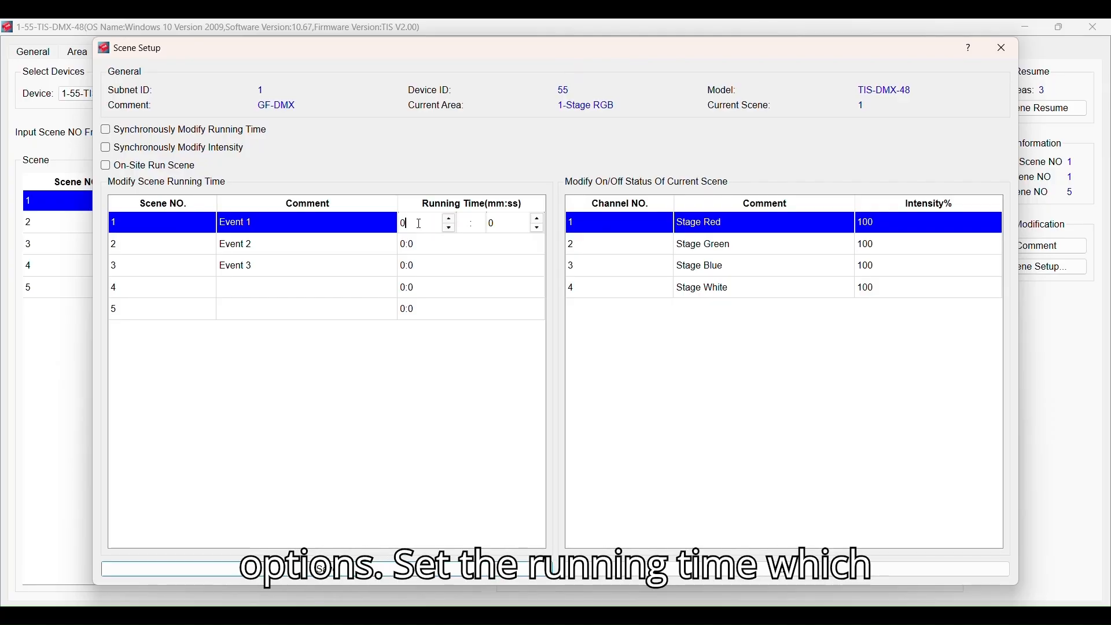
{"action": "left_click", "coordinate": [514, 227]}
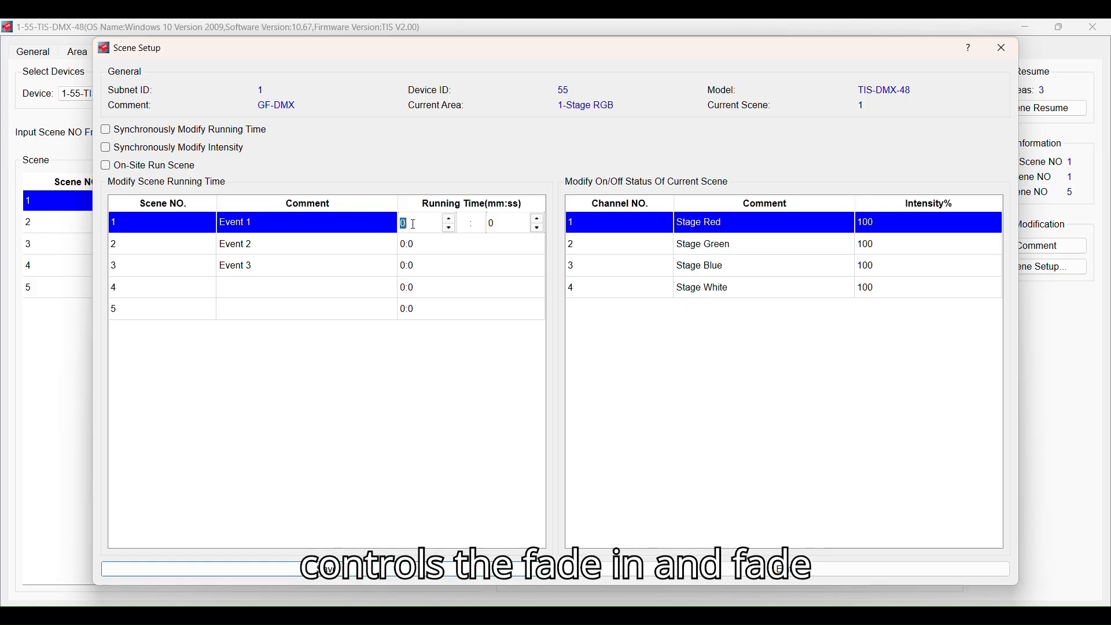
{"action": "left_click", "coordinate": [827, 227]}
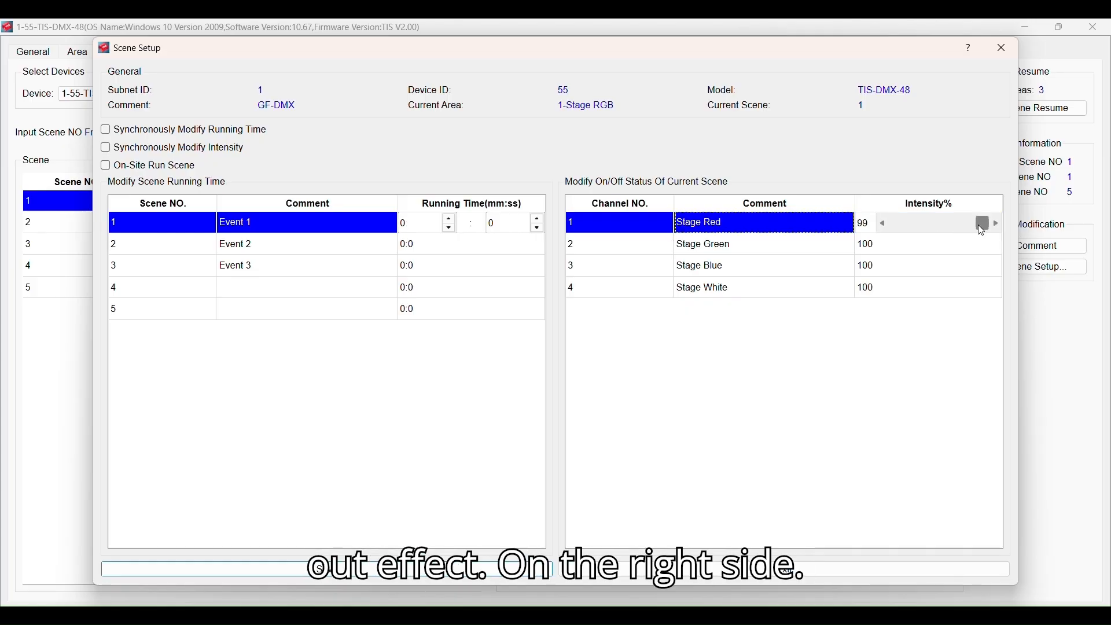
{"action": "left_click", "coordinate": [958, 249]}
{"action": "left_click_drag", "start_coordinate": [987, 243], "coordinate": [932, 243]}
{"action": "left_click", "coordinate": [989, 266]}
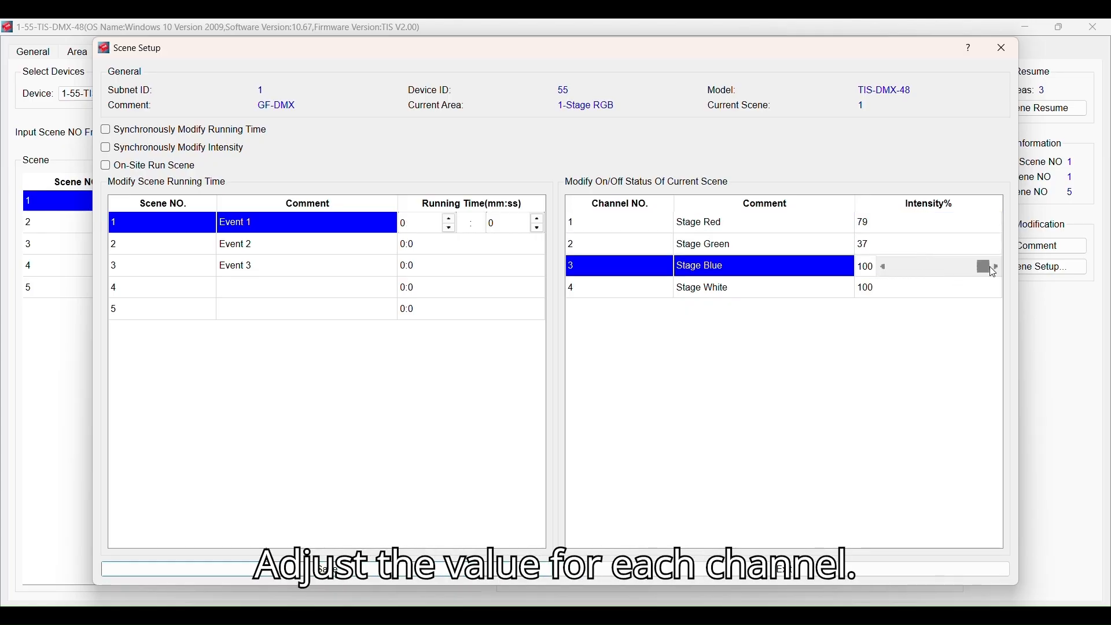
{"action": "left_click", "coordinate": [915, 287]}
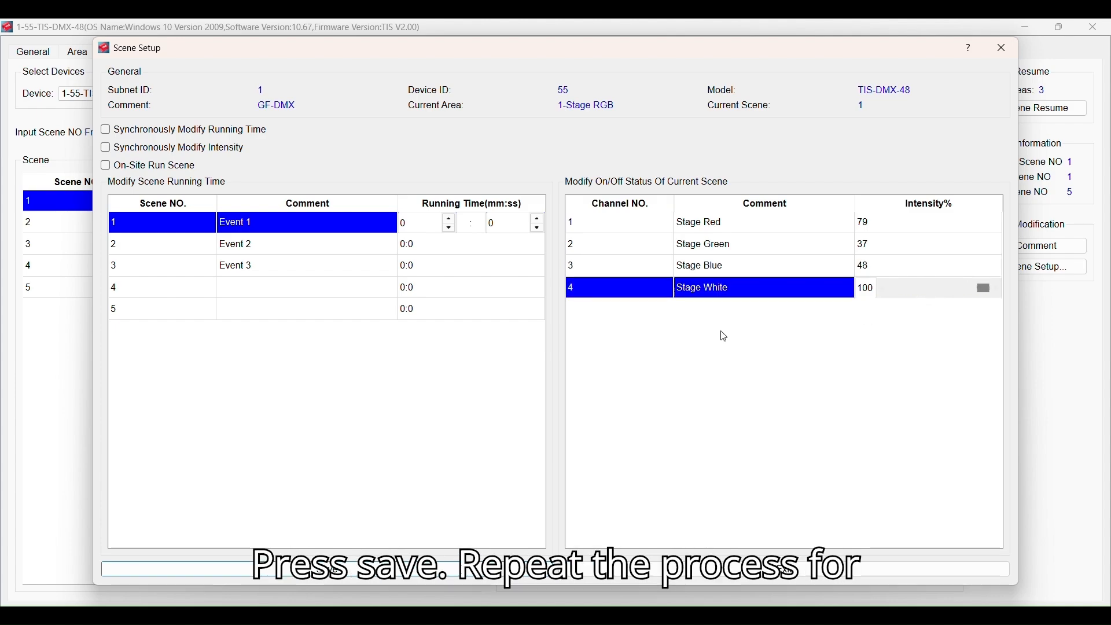
{"action": "left_click", "coordinate": [455, 581]}
- For Event 2, set Stage Red to 100, Stage Green to 0 and Stage Blue to about 70, and adjust Stage White
{"action": "left_click", "coordinate": [307, 245]}
{"action": "left_click", "coordinate": [973, 221]}
{"action": "left_click", "coordinate": [958, 244]}
{"action": "left_click", "coordinate": [955, 267]}
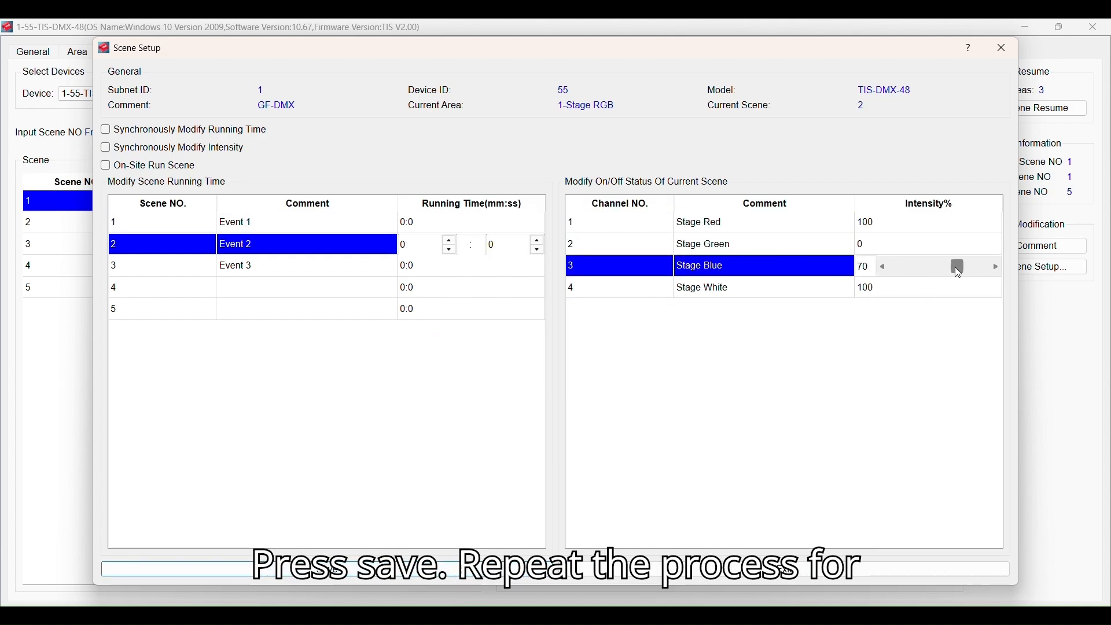
{"action": "left_click", "coordinate": [954, 288]}
- Set Event 3's intensities to Stage Red 0, Stage Green 76, Stage Blue 74 and Stage White 0, save, and close the setup
{"action": "left_click", "coordinate": [307, 266]}
{"action": "left_click", "coordinate": [982, 241]}
{"action": "left_click", "coordinate": [981, 221]}
{"action": "left_click", "coordinate": [1007, 48]}
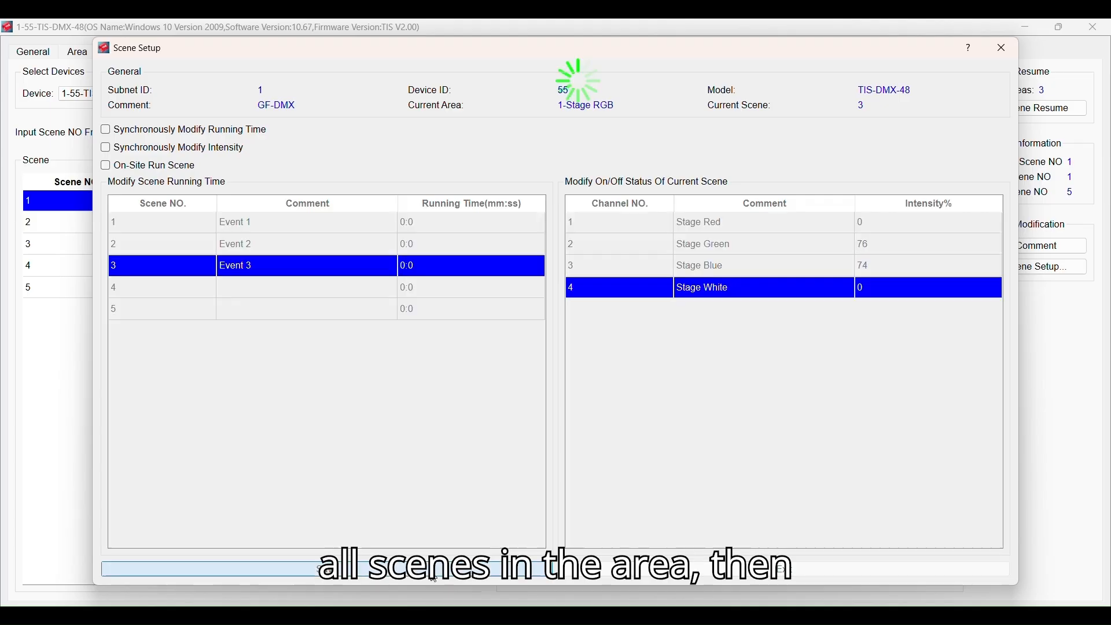
- Select the Laser area, name its first three scenes "Event 1", "Event 2" and "Event 3", and save the comments
{"action": "left_click", "coordinate": [614, 93]}
{"action": "left_click", "coordinate": [588, 109]}
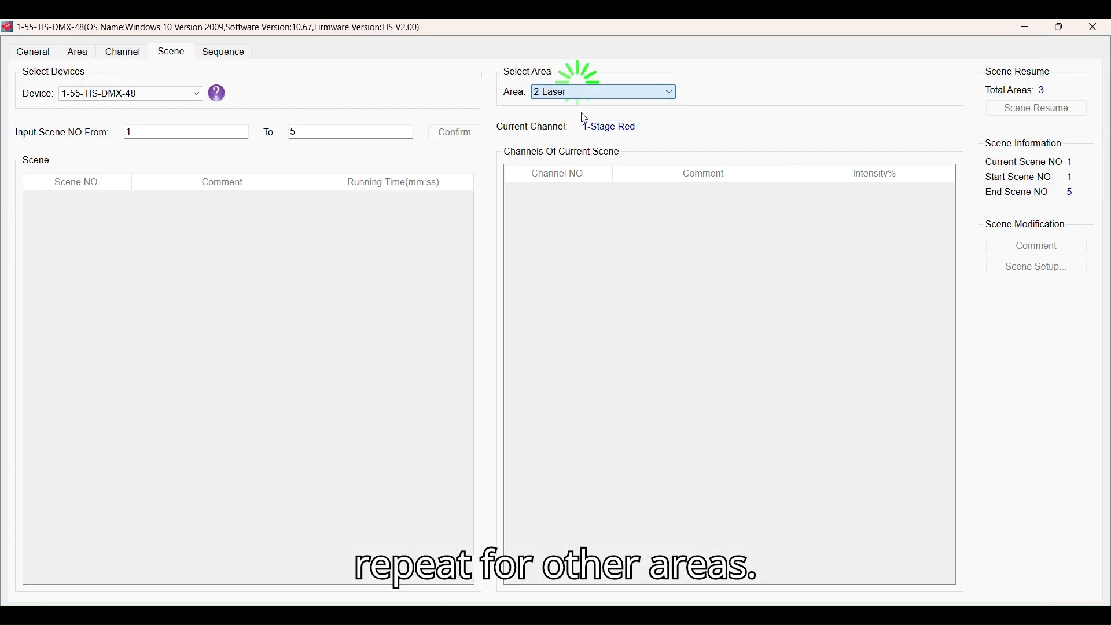
{"action": "left_click", "coordinate": [1039, 246]}
{"action": "type", "text": "Event 1Event 2Event 3"}
{"action": "left_click", "coordinate": [325, 569]}
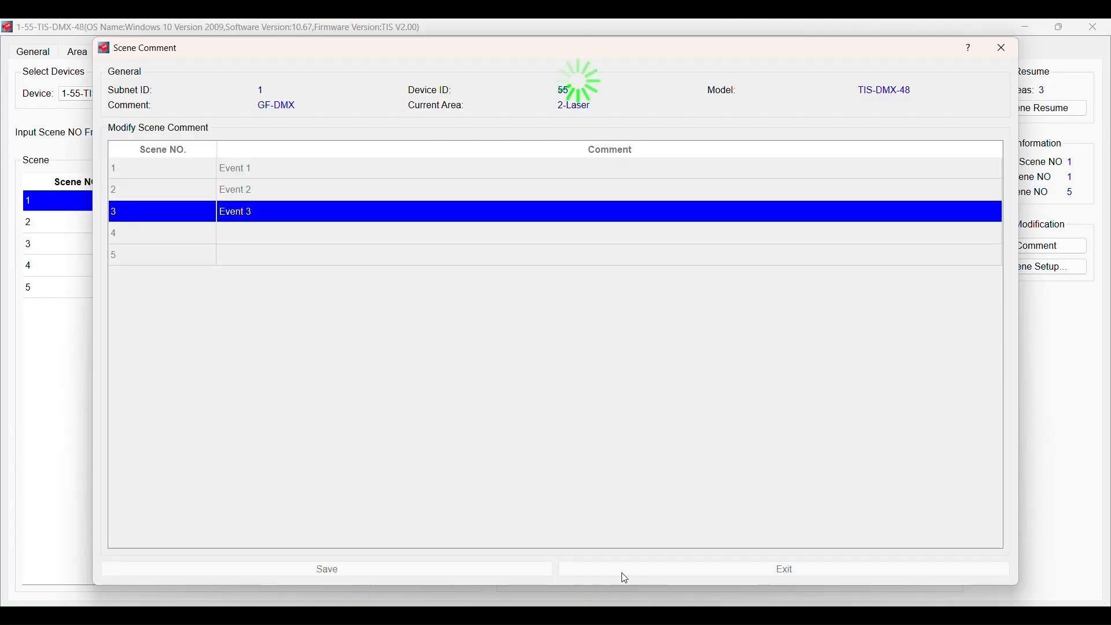
{"action": "left_click", "coordinate": [619, 575]}
- Adjust the Laser Strobe and Laser Rotation intensities in the Laser area's scene setup
{"action": "left_click", "coordinate": [1036, 267]}
{"action": "left_click", "coordinate": [950, 249]}
{"action": "left_click", "coordinate": [936, 311]}
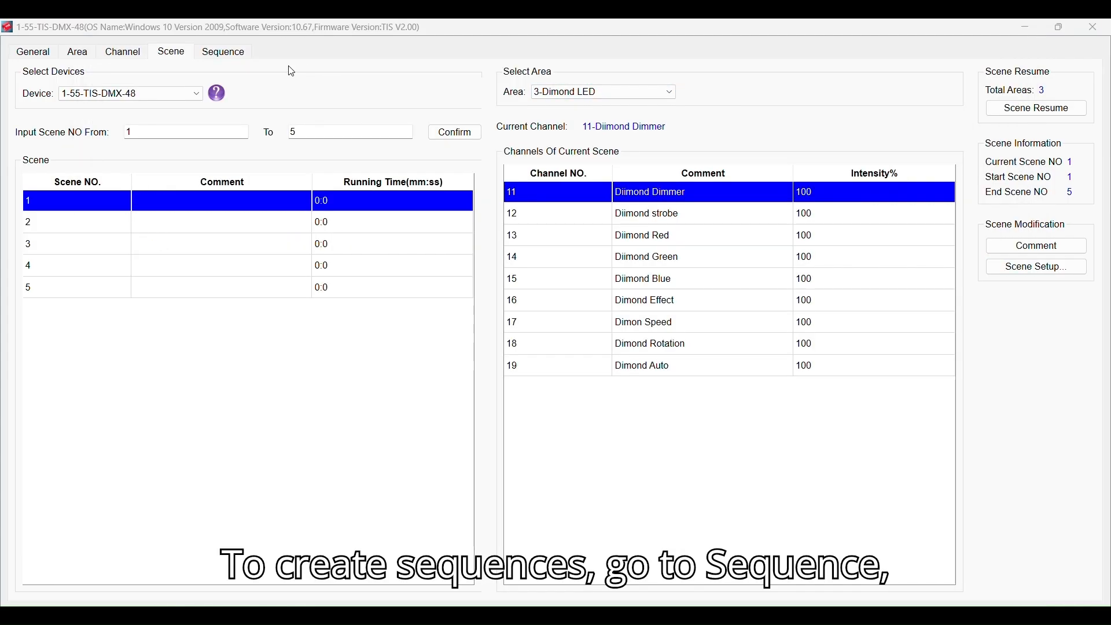
- Add 2 new sequences to the Stage RGB area and save them
{"action": "left_click", "coordinate": [221, 55]}
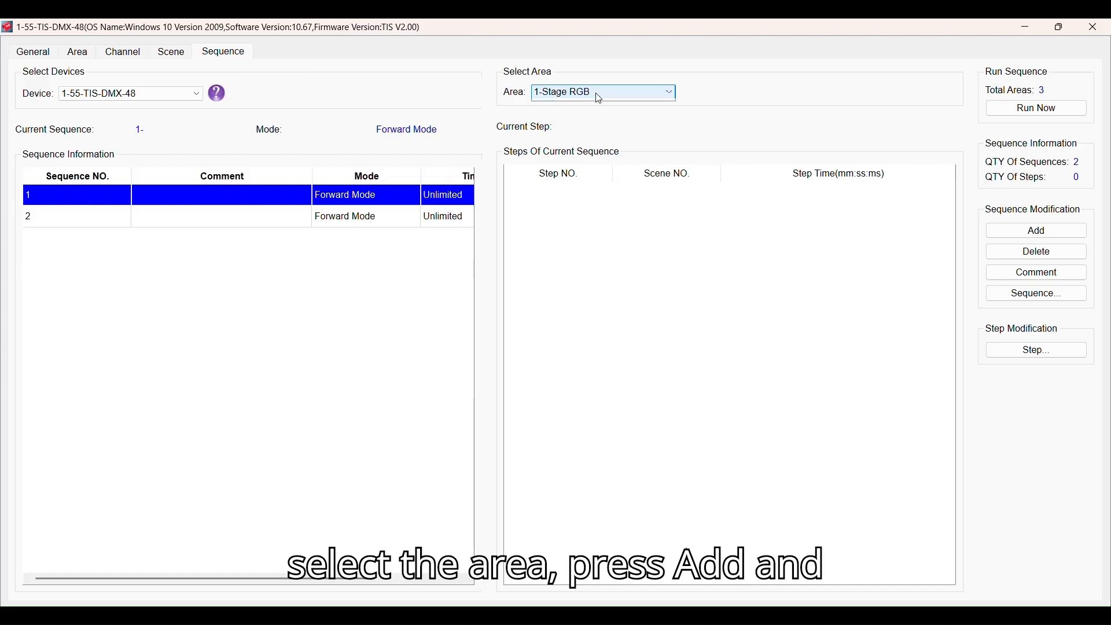
{"action": "left_click", "coordinate": [601, 92]}
{"action": "left_click", "coordinate": [594, 106]}
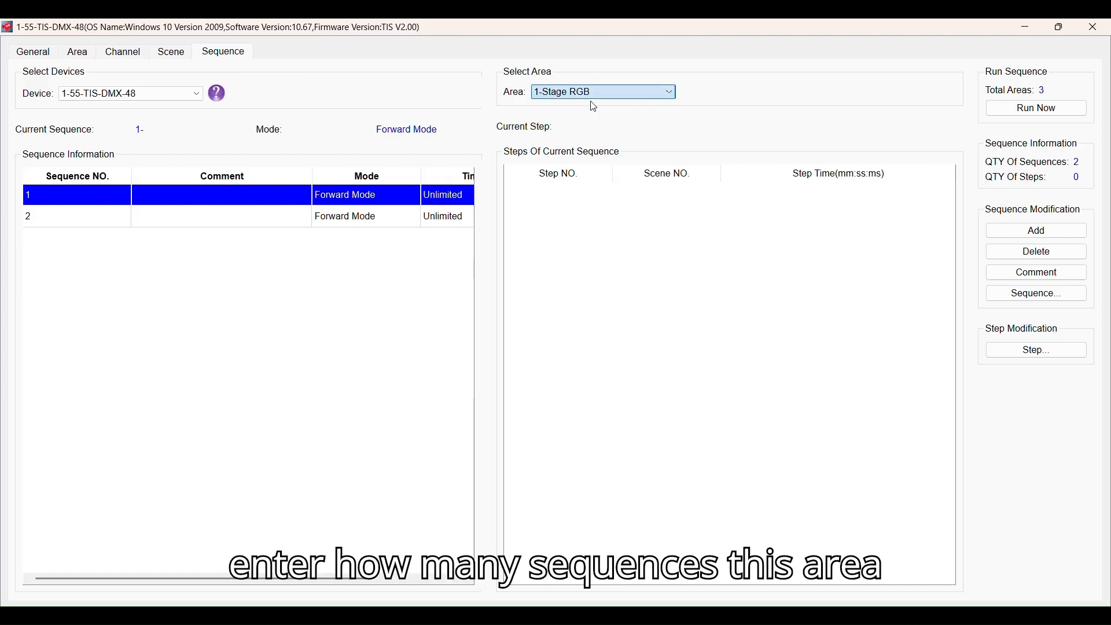
{"action": "left_click", "coordinate": [1031, 232]}
{"action": "type", "text": "2"}
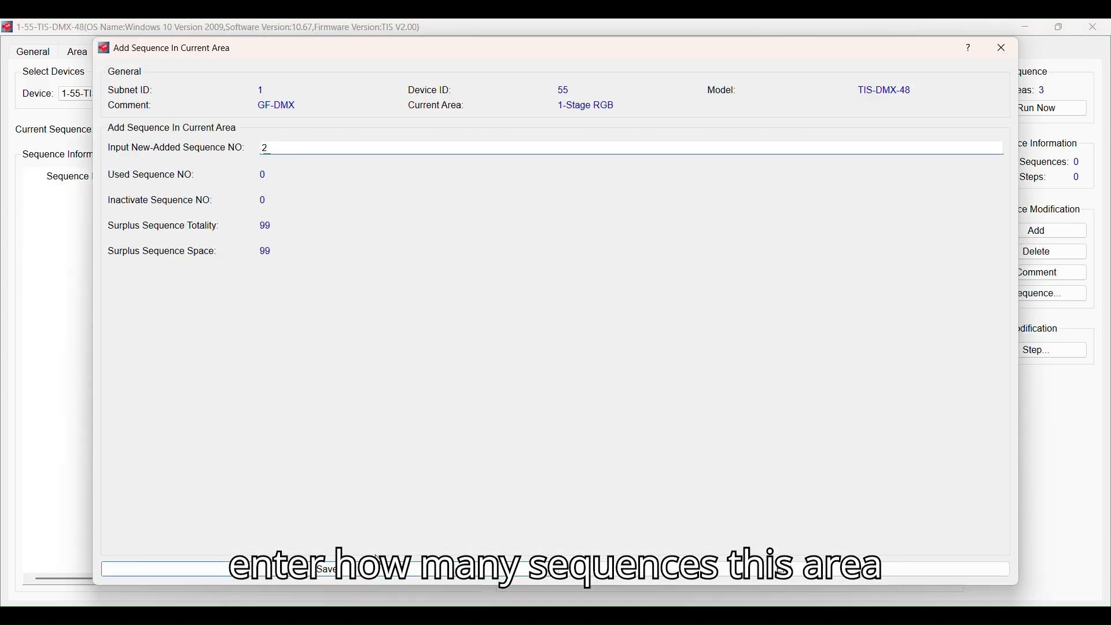
{"action": "left_click", "coordinate": [377, 564]}
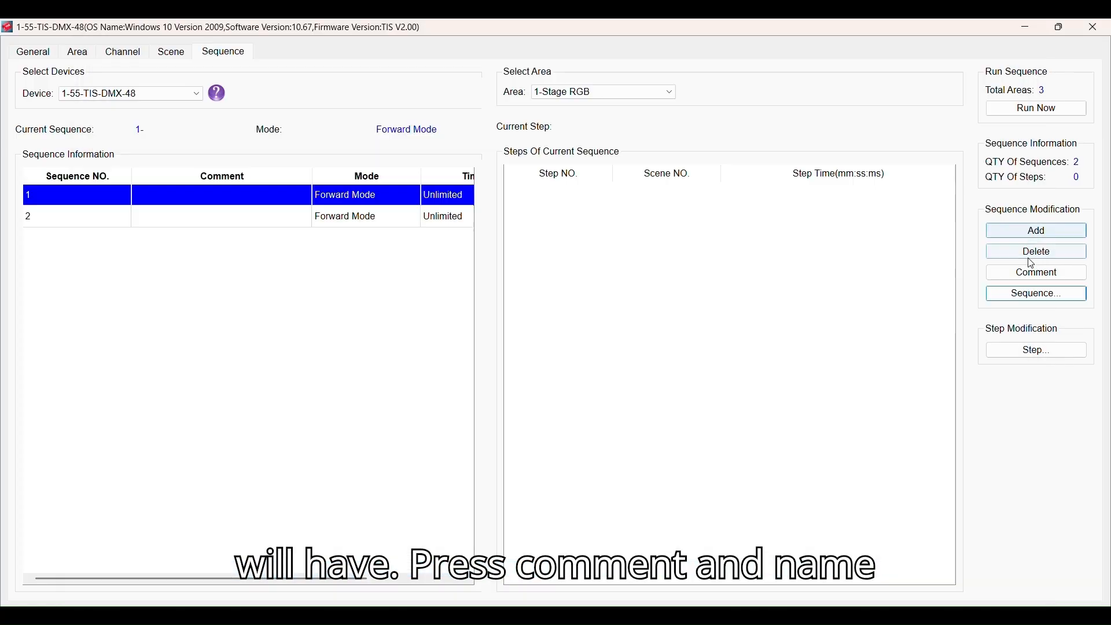
- Name the Stage RGB area's two sequences "Fast Stage" and "Slow Stage" and save the comments
{"action": "left_click", "coordinate": [1036, 274]}
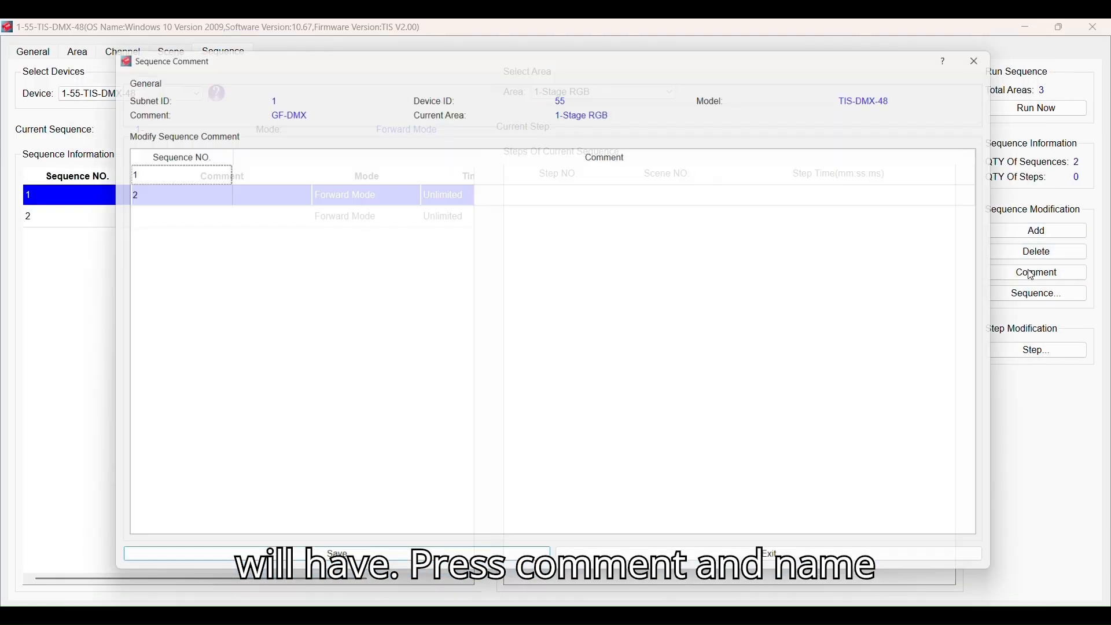
{"action": "left_click", "coordinate": [411, 168]}
{"action": "type", "text": "Fast Stag"}
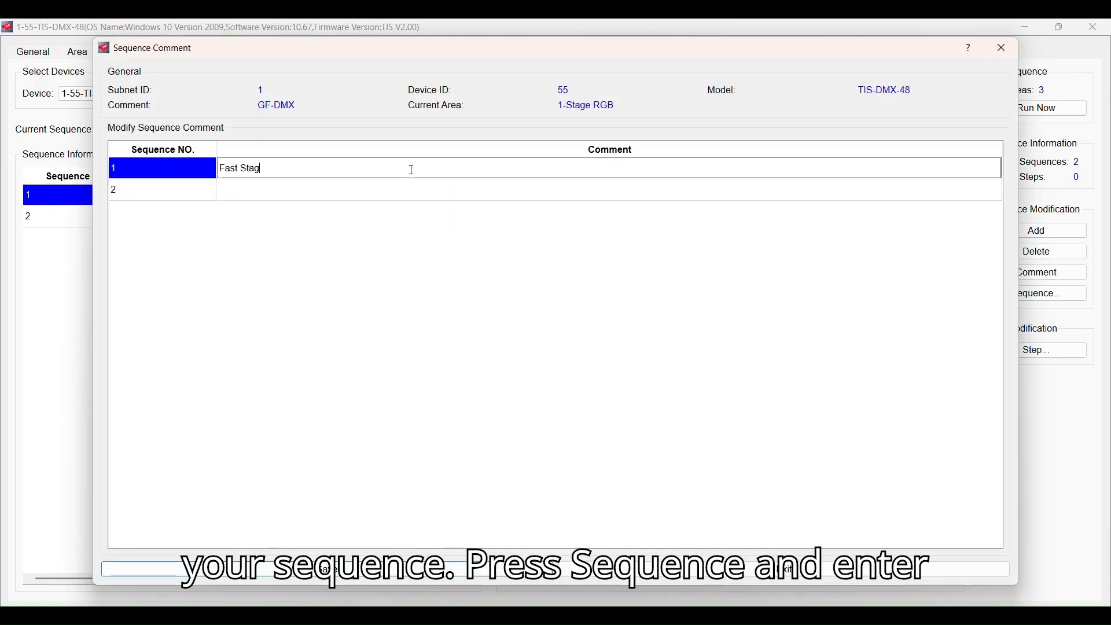
{"action": "type", "text": "e"}
{"action": "left_click", "coordinate": [320, 190]}
{"action": "type", "text": "Slow Stage"}
{"action": "left_click", "coordinate": [328, 570]}
- Set the quantity of steps to 3 for both the Fast Stage and Slow Stage sequences
{"action": "left_click", "coordinate": [1041, 293]}
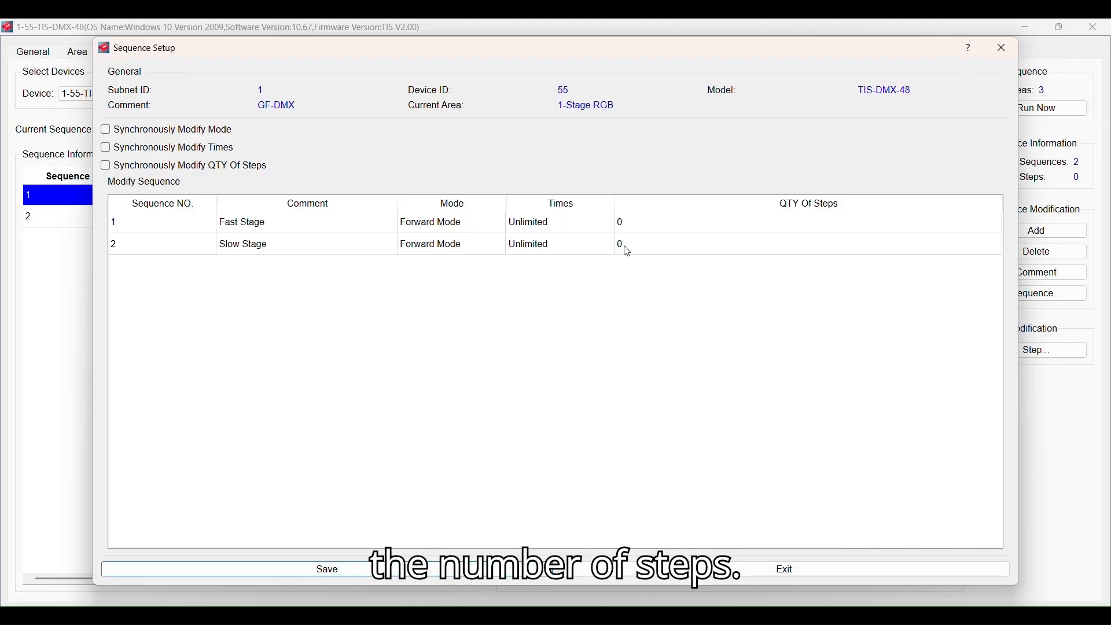
{"action": "left_click", "coordinate": [633, 223]}
{"action": "type", "text": "3"}
{"action": "left_click", "coordinate": [643, 243]}
{"action": "type", "text": "3"}
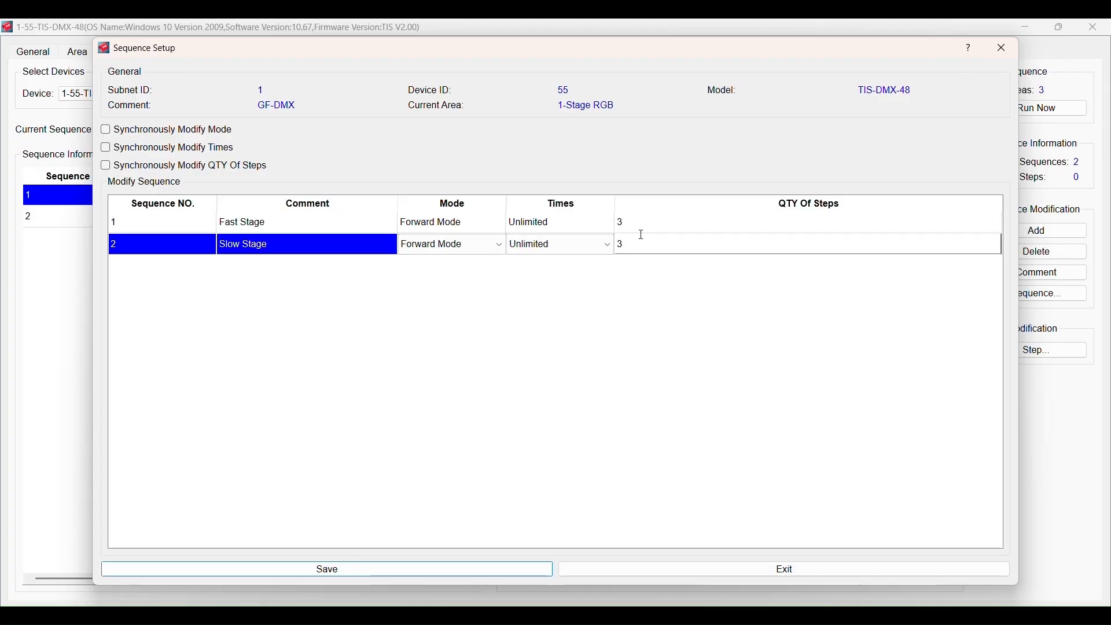
- Choose Unlimited times and Forward Mode for the Fast Stage sequence, and save the sequence setup
{"action": "left_click", "coordinate": [582, 226]}
{"action": "left_click", "coordinate": [584, 229]}
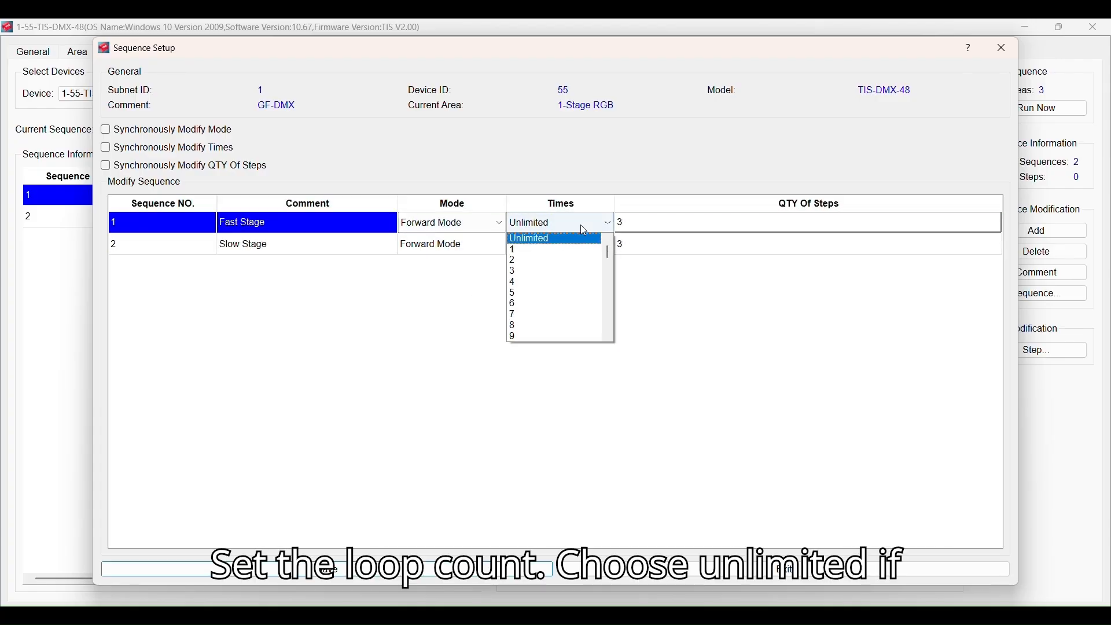
{"action": "left_click", "coordinate": [581, 225]}
{"action": "left_click", "coordinate": [568, 227]}
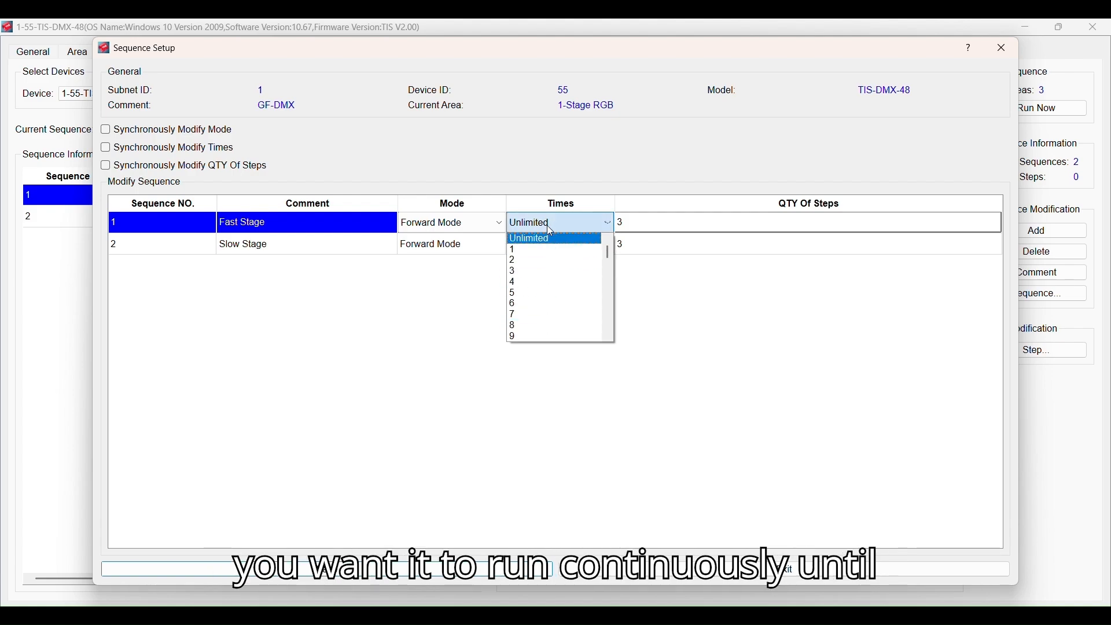
{"action": "left_click", "coordinate": [548, 226]}
{"action": "left_click", "coordinate": [474, 224]}
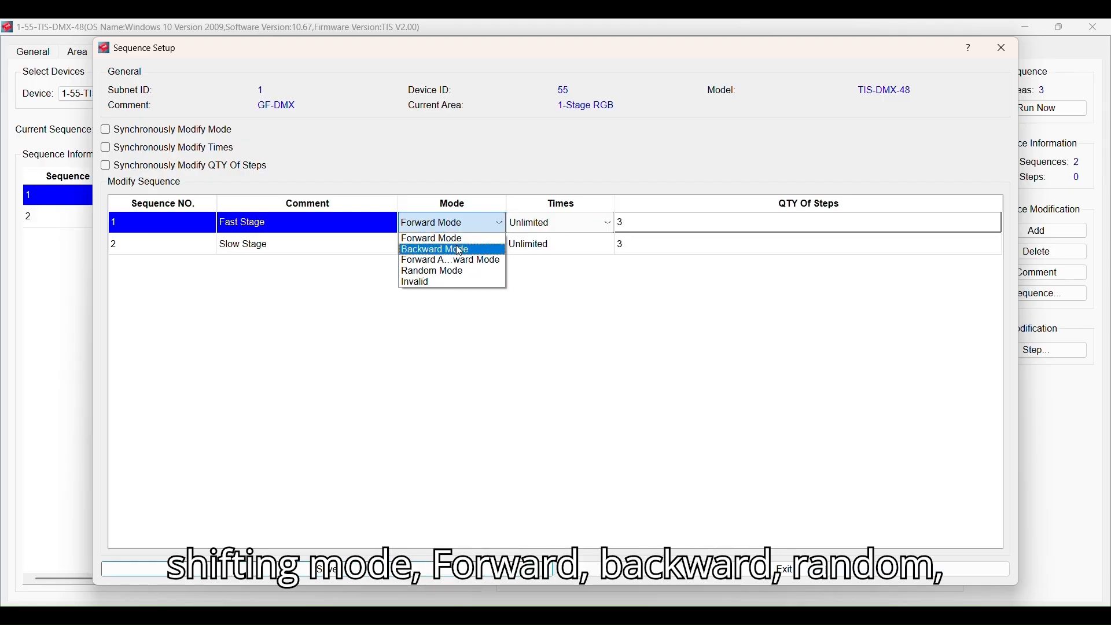
{"action": "left_click", "coordinate": [461, 239]}
{"action": "left_click", "coordinate": [414, 575]}
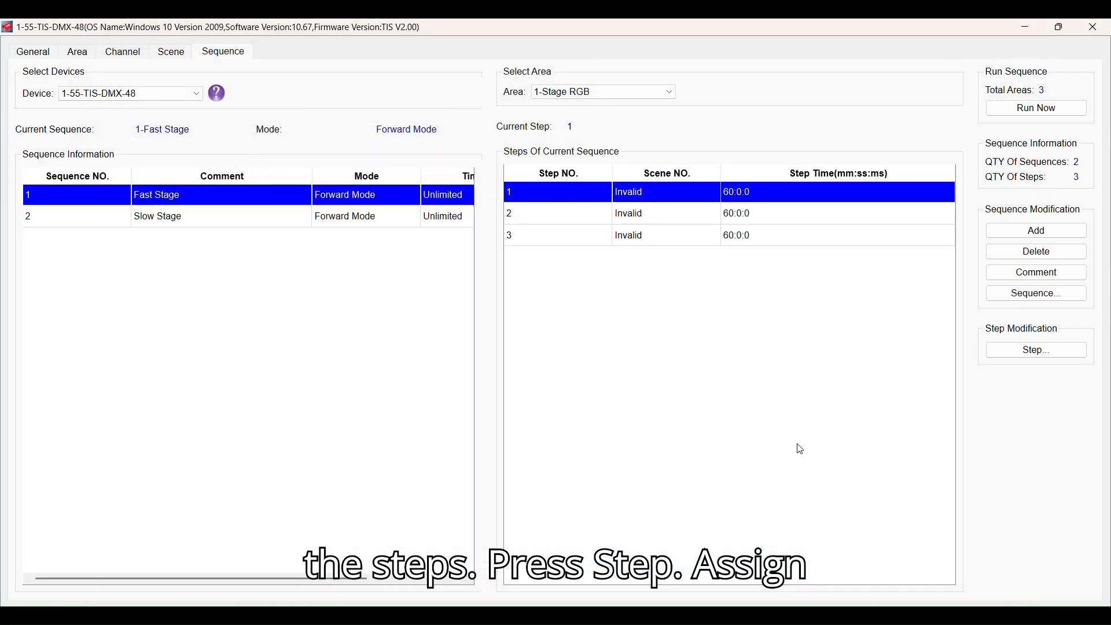
- Assign scene Event 1 with a step time of 1 second to step 1 of the Fast Stage sequence
{"action": "left_click", "coordinate": [1040, 350]}
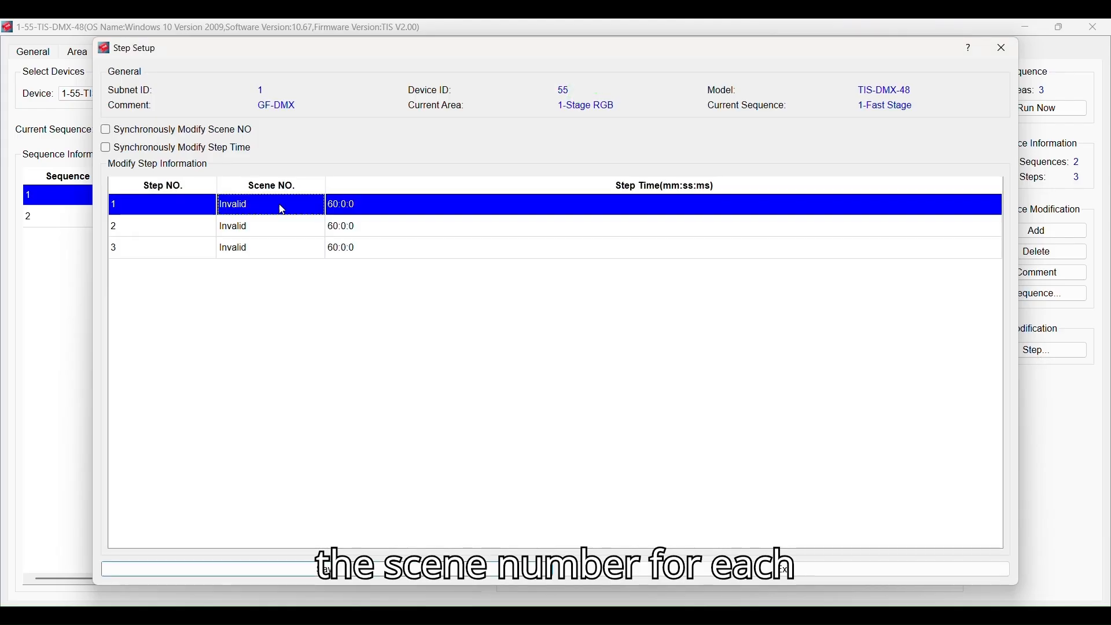
{"action": "left_click", "coordinate": [280, 206]}
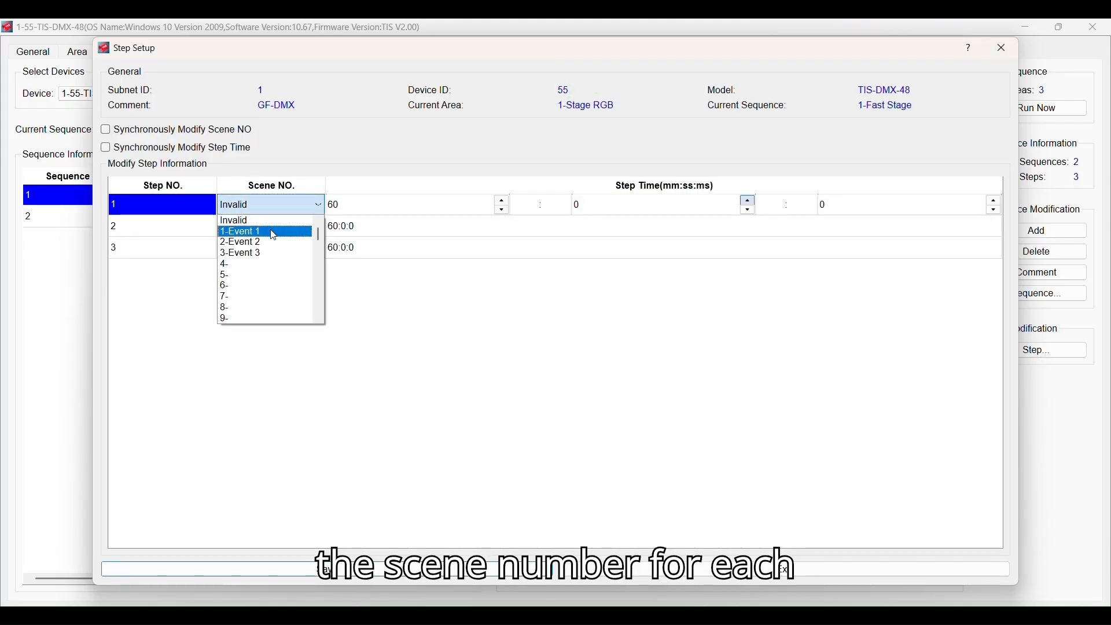
{"action": "left_click", "coordinate": [272, 232]}
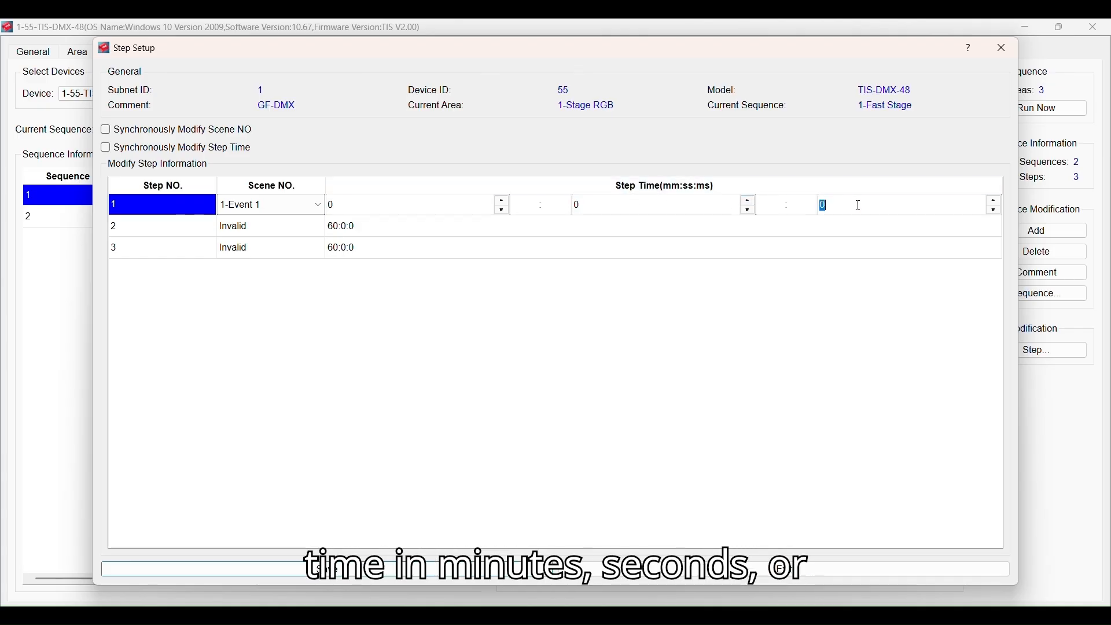
{"action": "left_click", "coordinate": [675, 208]}
{"action": "type", "text": "1"}
- Assign a scene with a 5-second step time to step 2, and Event 3 with a 1-second step time to step 3
{"action": "left_click", "coordinate": [272, 226]}
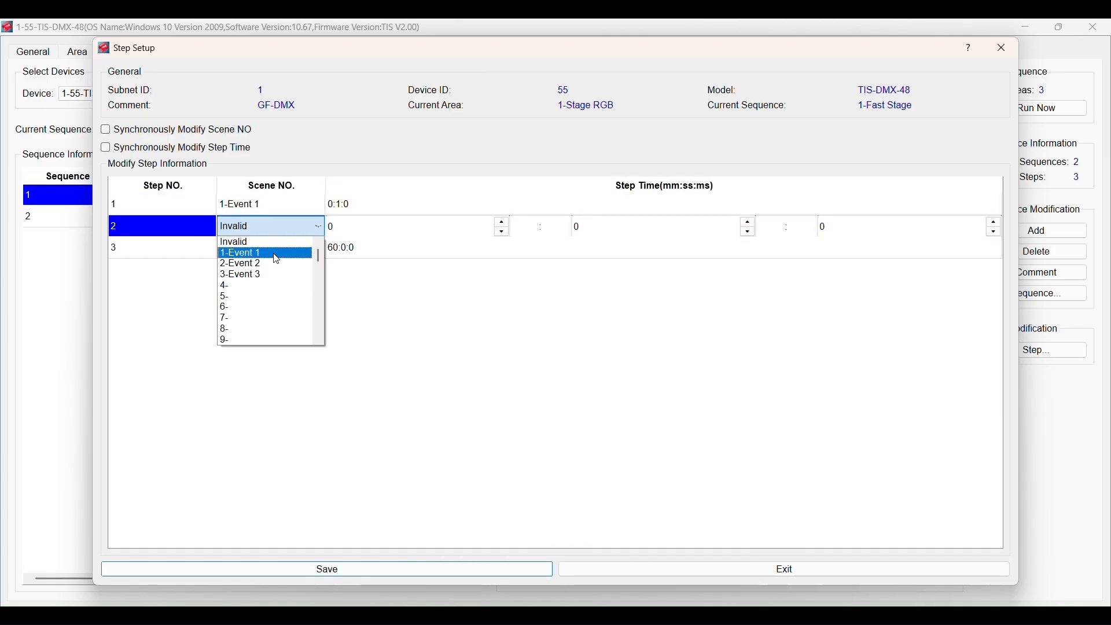
{"action": "left_click", "coordinate": [273, 250]}
{"action": "left_click", "coordinate": [665, 226]}
{"action": "type", "text": "5"}
{"action": "left_click", "coordinate": [272, 248]}
{"action": "left_click", "coordinate": [295, 293]}
{"action": "left_click", "coordinate": [585, 248]}
{"action": "type", "text": "1"}
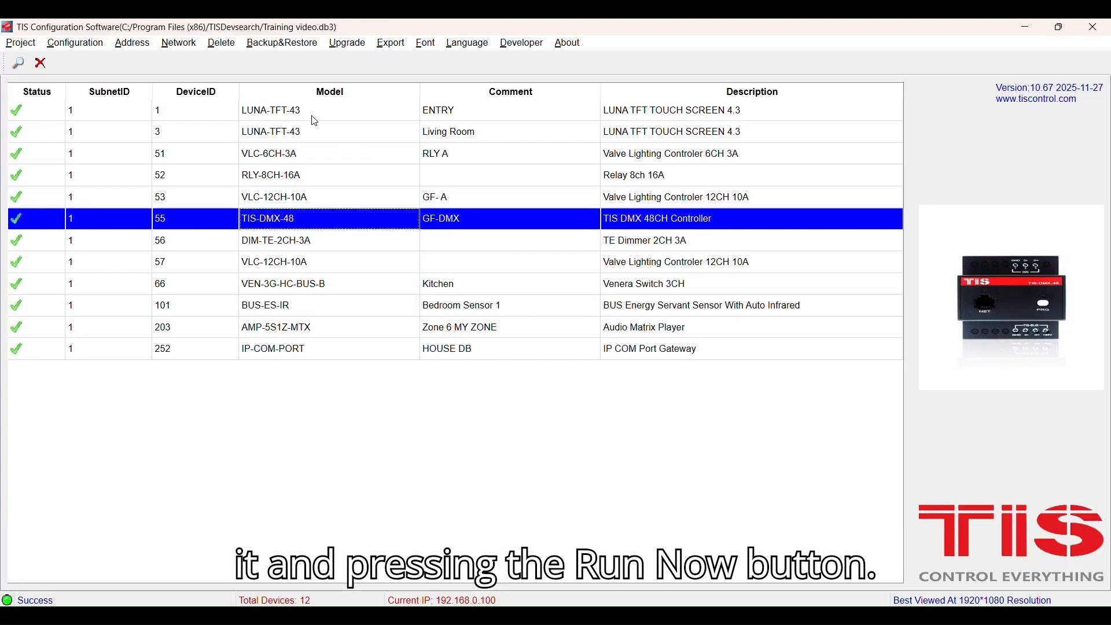
- Open the Living Room LUNA-TFT-43 keypad's light keys and choose Scene Switch as the easy command type for key 2
{"action": "double_click", "coordinate": [317, 139]}
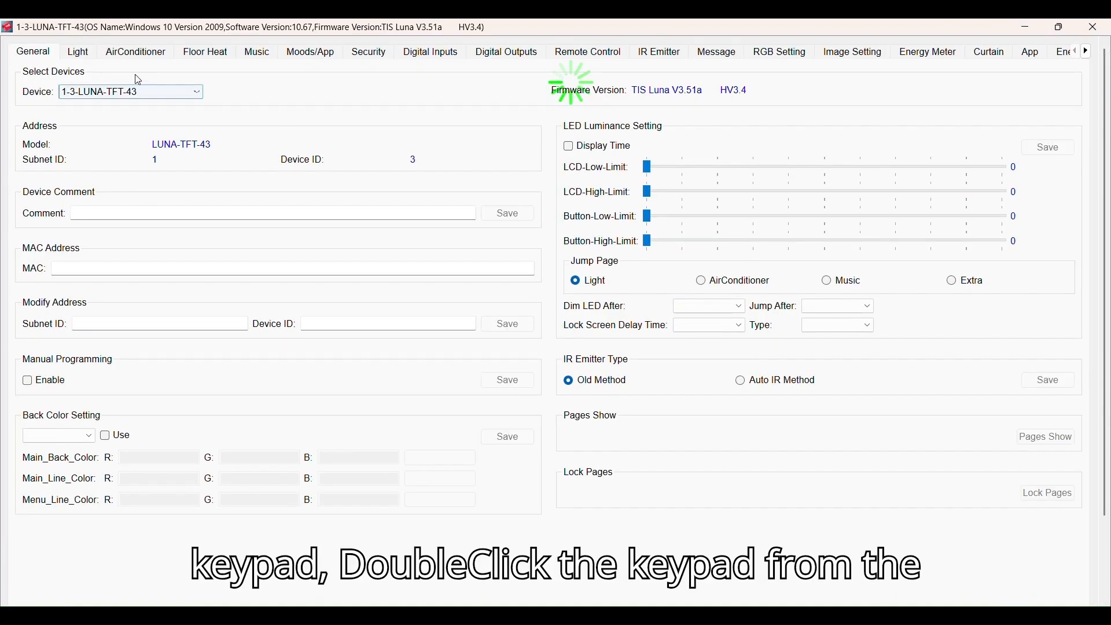
{"action": "left_click", "coordinate": [78, 52]}
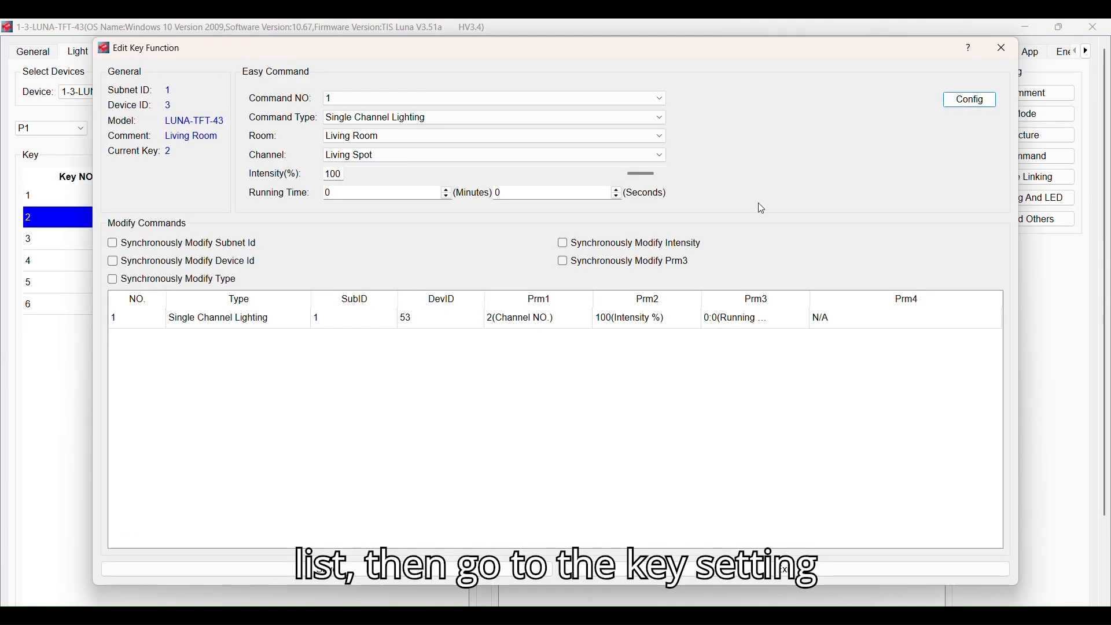
{"action": "left_click", "coordinate": [433, 119]}
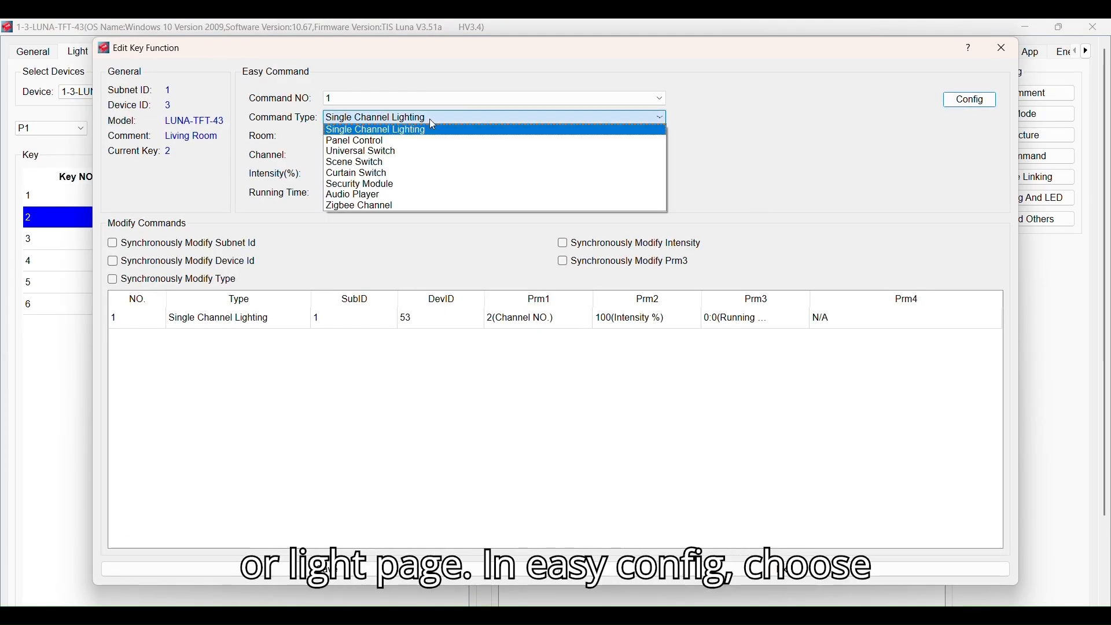
{"action": "left_click", "coordinate": [420, 162]}
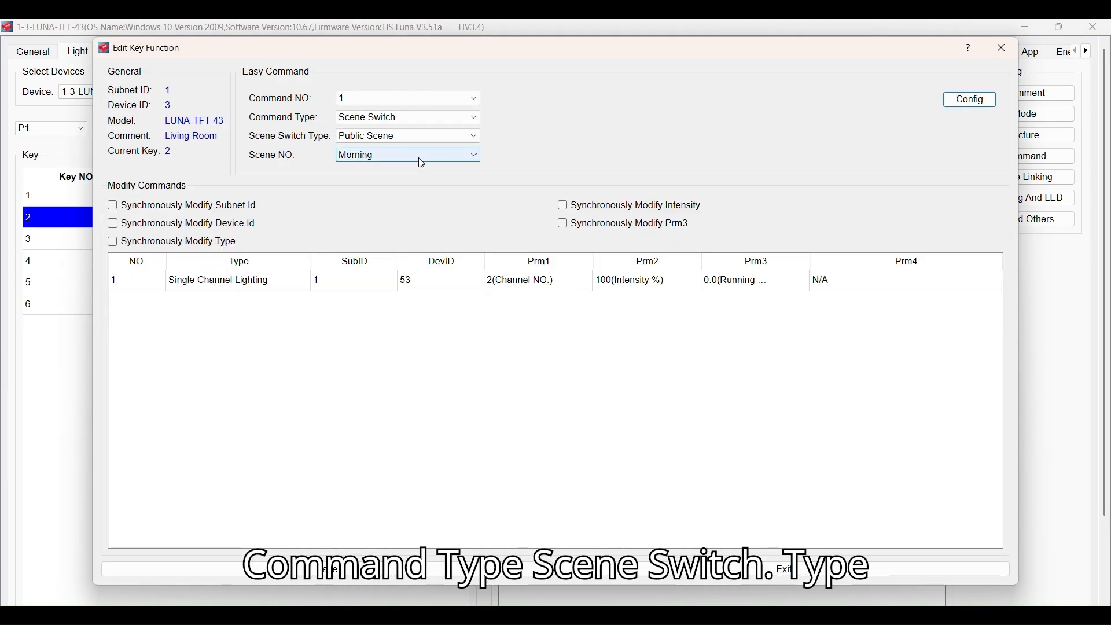
- Configure key 2's scene switch as DMX with area Stage RGB and scene Event 2, and save the command
{"action": "left_click", "coordinate": [448, 143]}
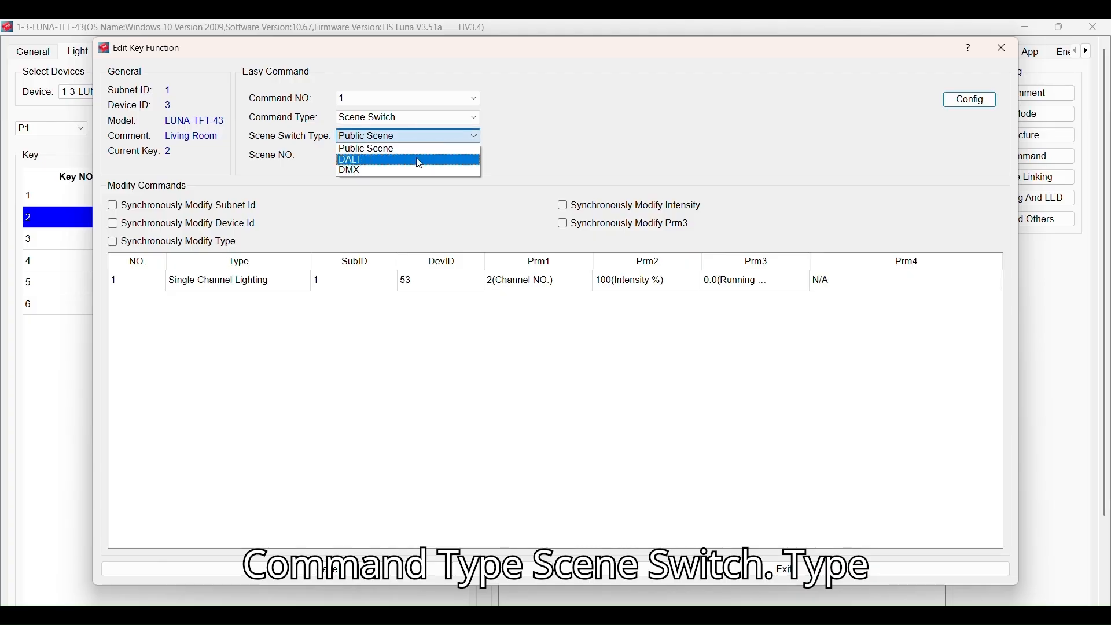
{"action": "left_click", "coordinate": [418, 166]}
{"action": "left_click", "coordinate": [460, 156]}
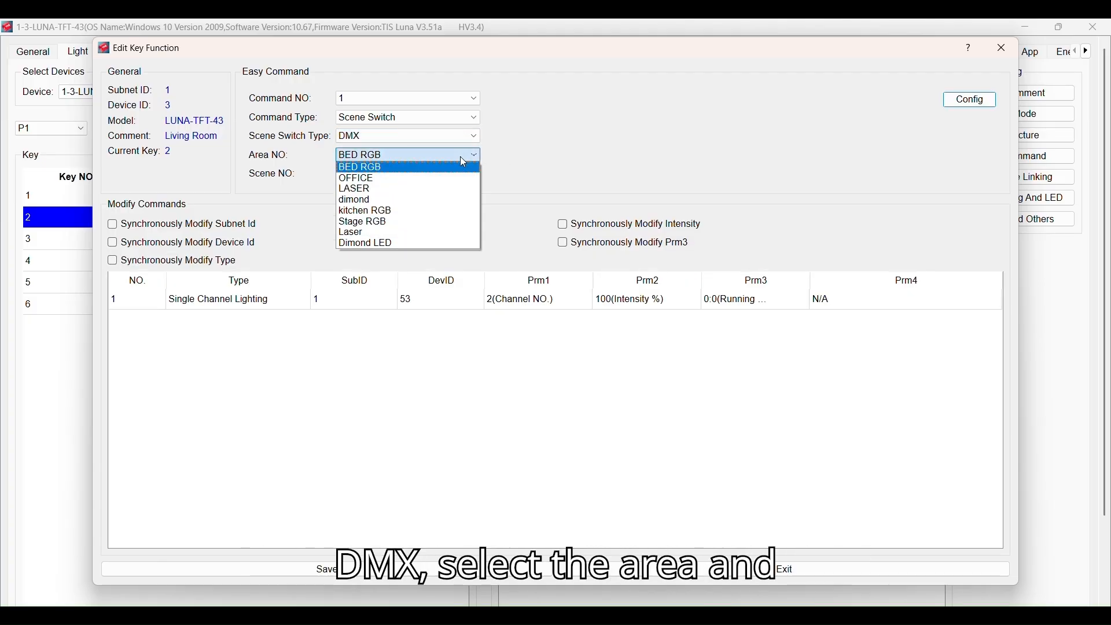
{"action": "left_click", "coordinate": [437, 221]}
{"action": "left_click", "coordinate": [426, 175]}
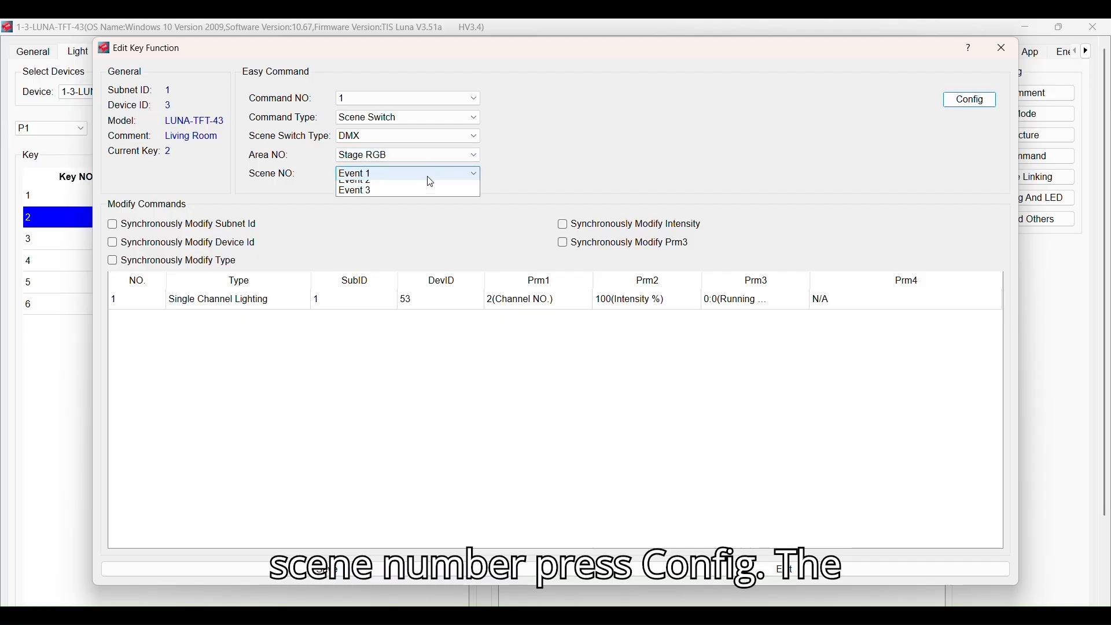
{"action": "left_click", "coordinate": [426, 194]}
{"action": "left_click", "coordinate": [955, 104]}
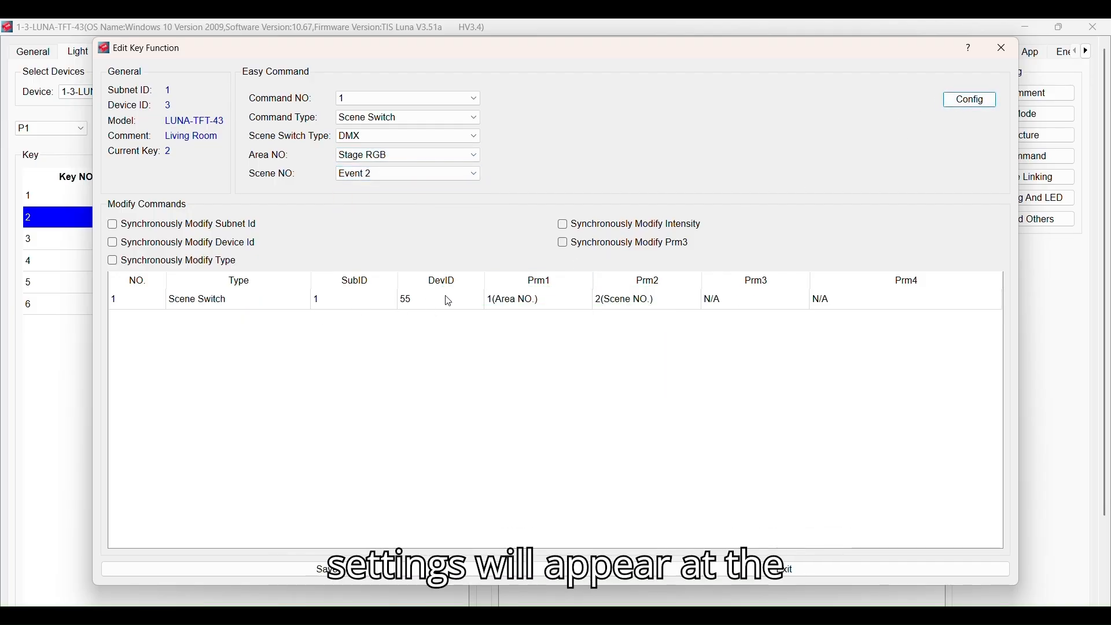
{"action": "left_click", "coordinate": [337, 570]}
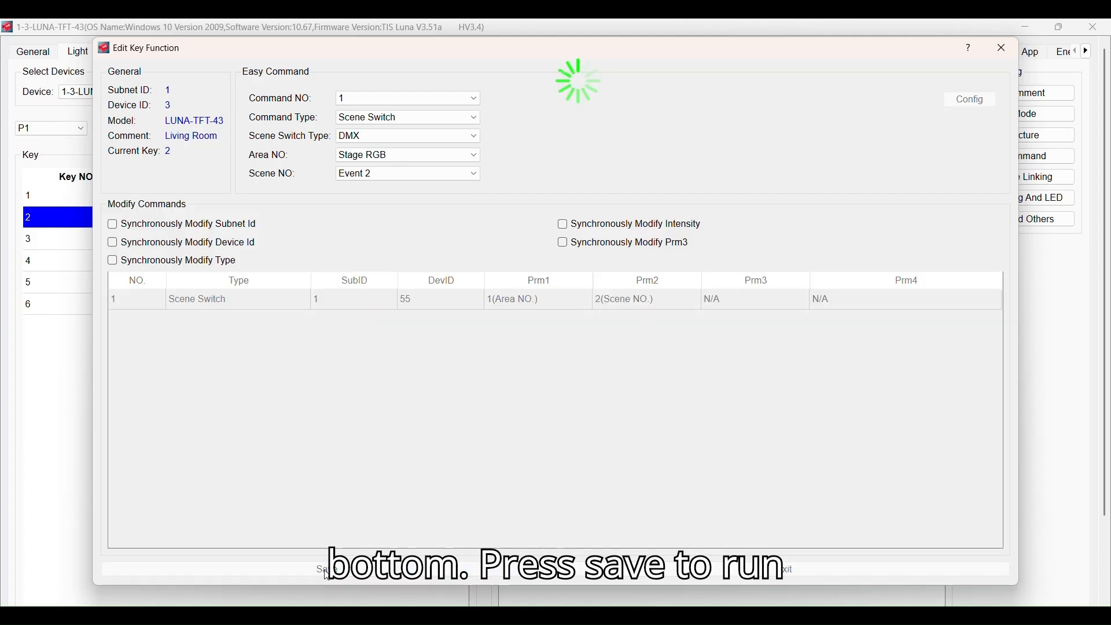
- Change key 2's command to Broadcast Scene for all areas with scene number 3, and save it
{"action": "left_click", "coordinate": [271, 305]}
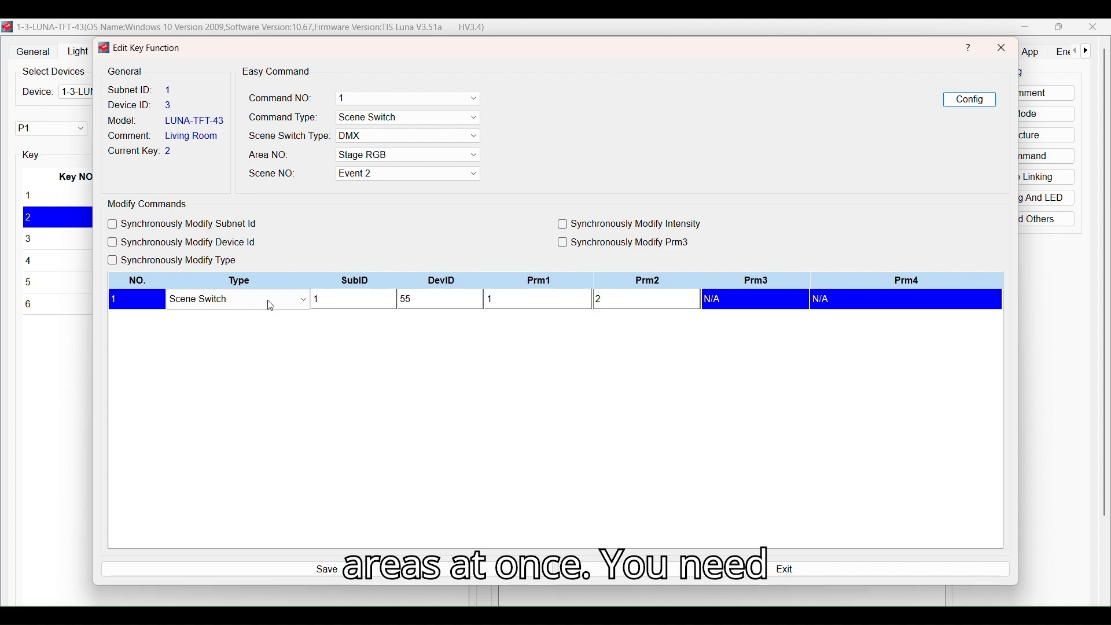
{"action": "left_click", "coordinate": [270, 306]}
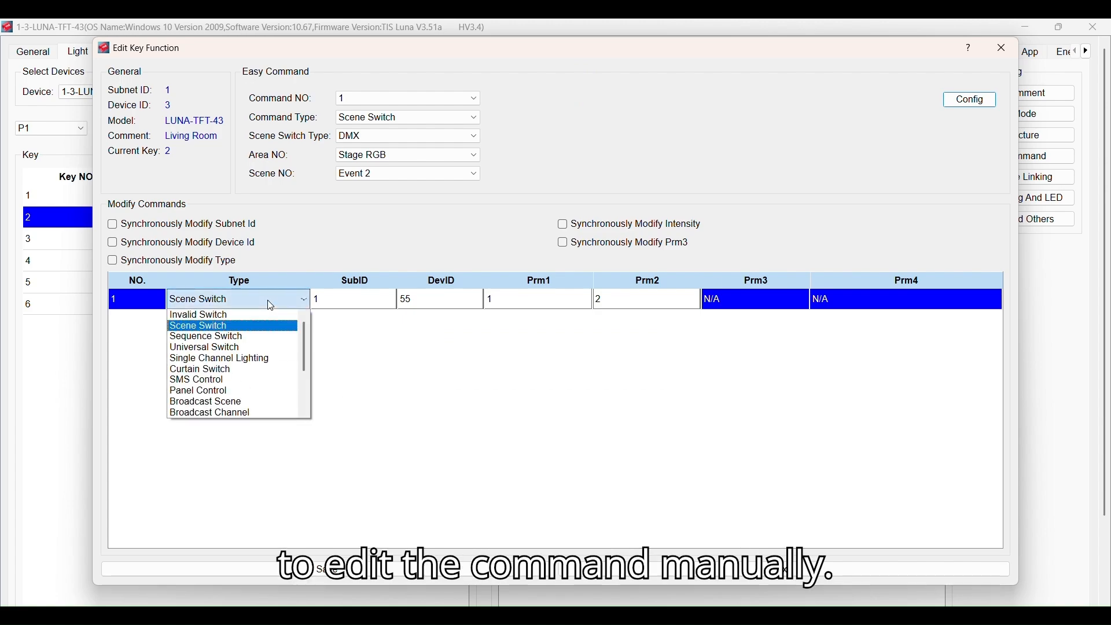
{"action": "left_click", "coordinate": [241, 403]}
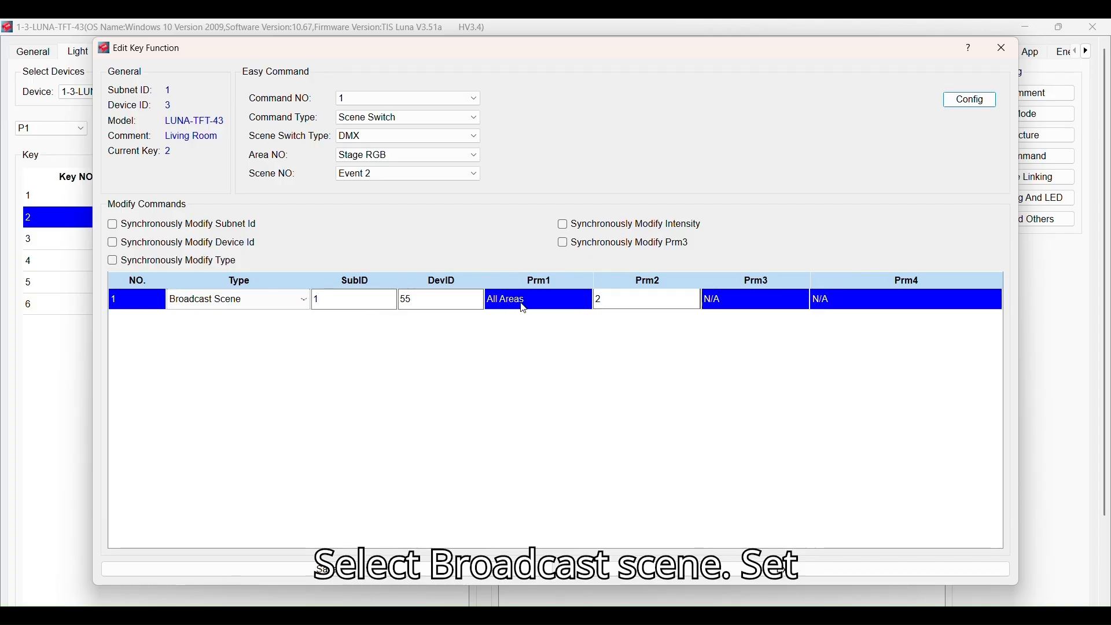
{"action": "left_click", "coordinate": [613, 298]}
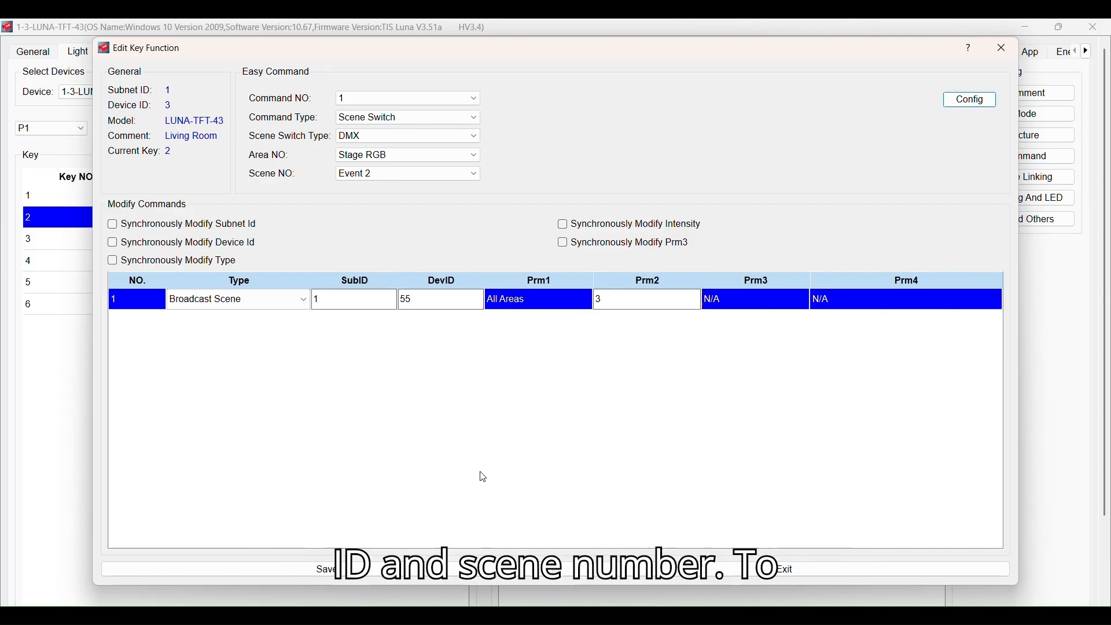
{"action": "left_click", "coordinate": [403, 572]}
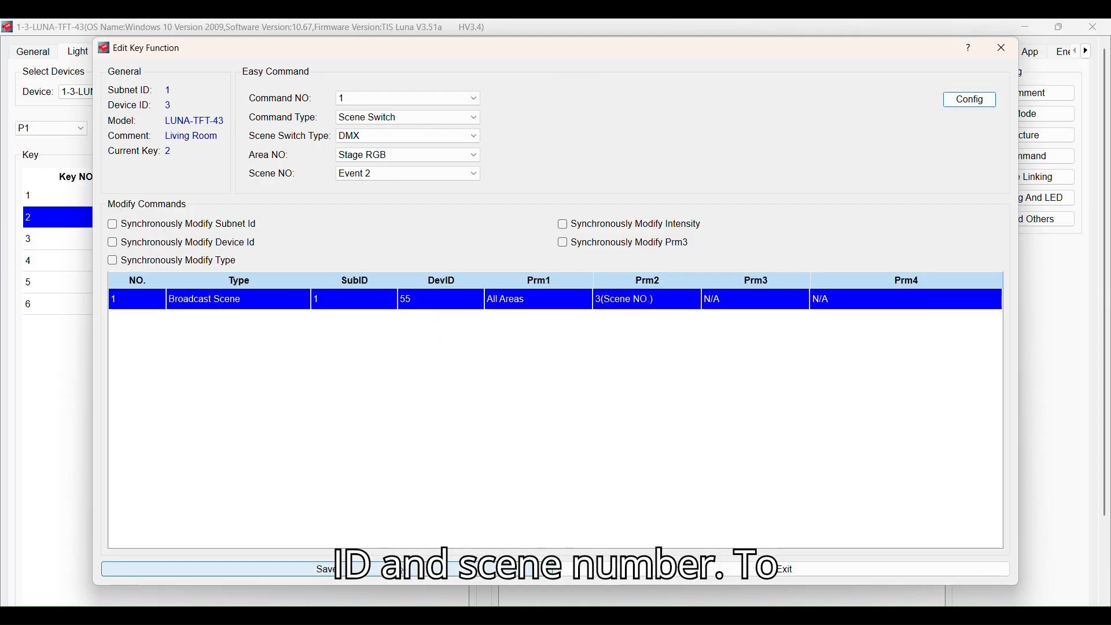
- Change key 2's command to Sequence Switch for device 55 with area 1 and sequence 2, save, and close the key function editor
{"action": "left_click", "coordinate": [261, 298]}
{"action": "left_click", "coordinate": [259, 303]}
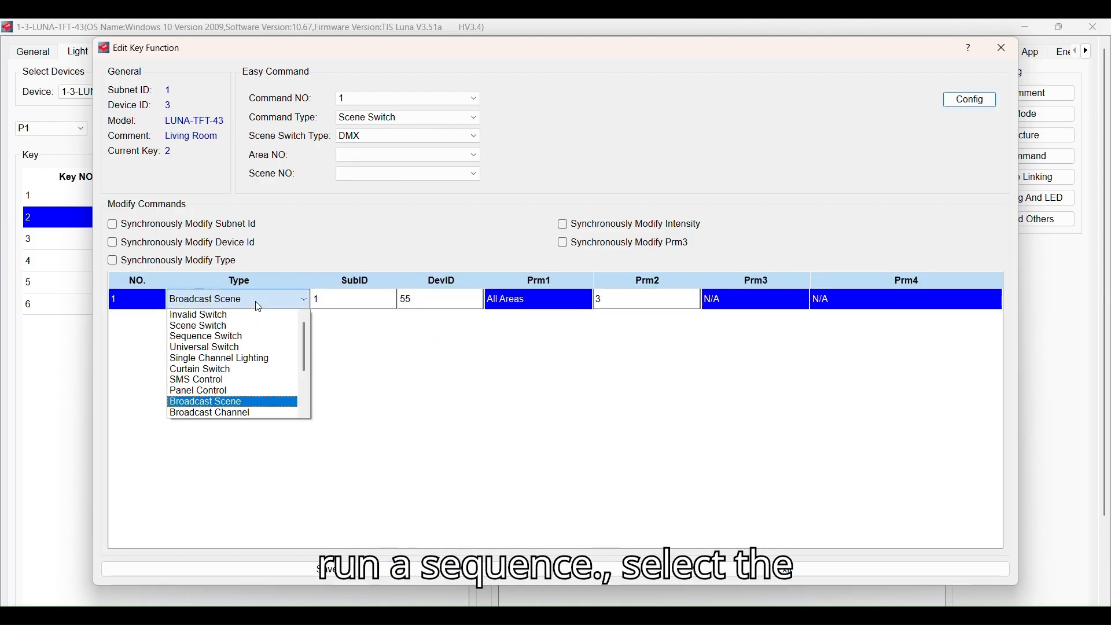
{"action": "left_click", "coordinate": [278, 337]}
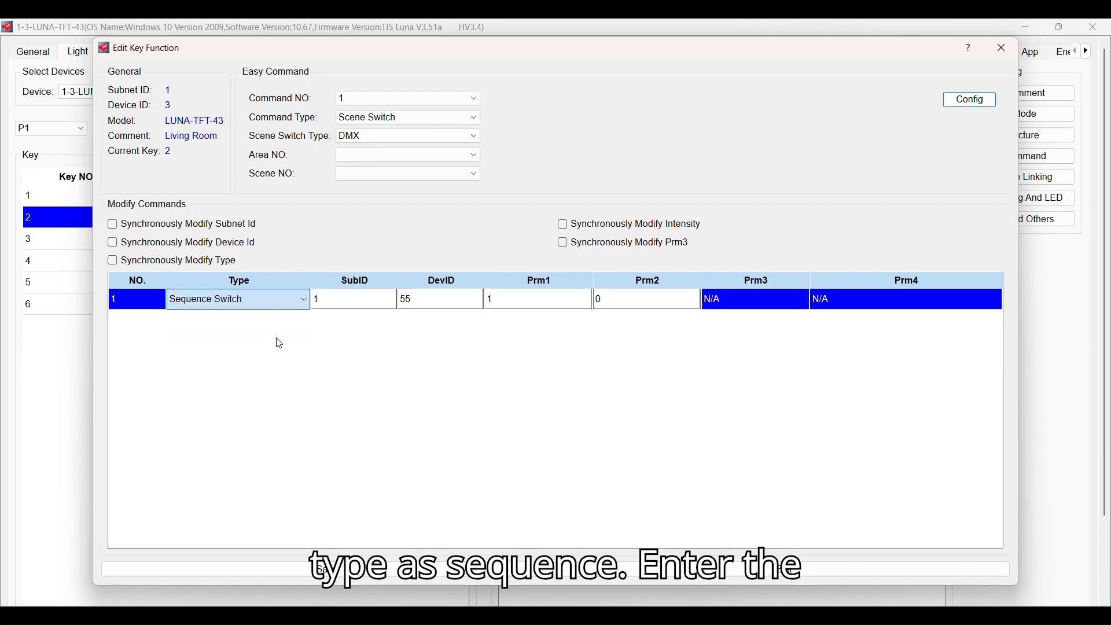
{"action": "left_click", "coordinate": [418, 302]}
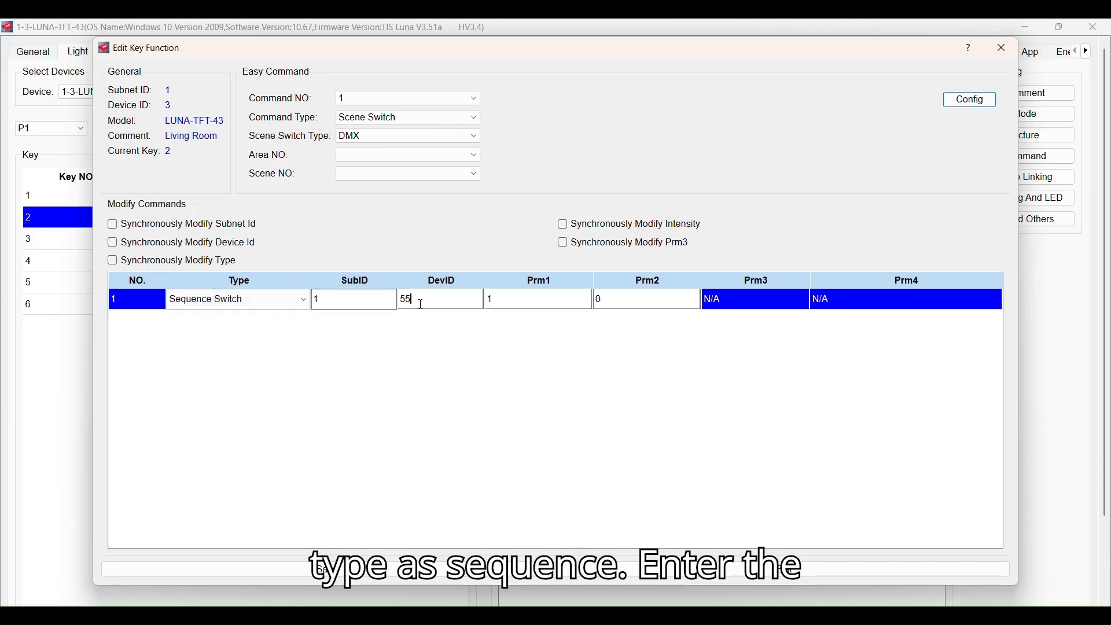
{"action": "left_click", "coordinate": [521, 302]}
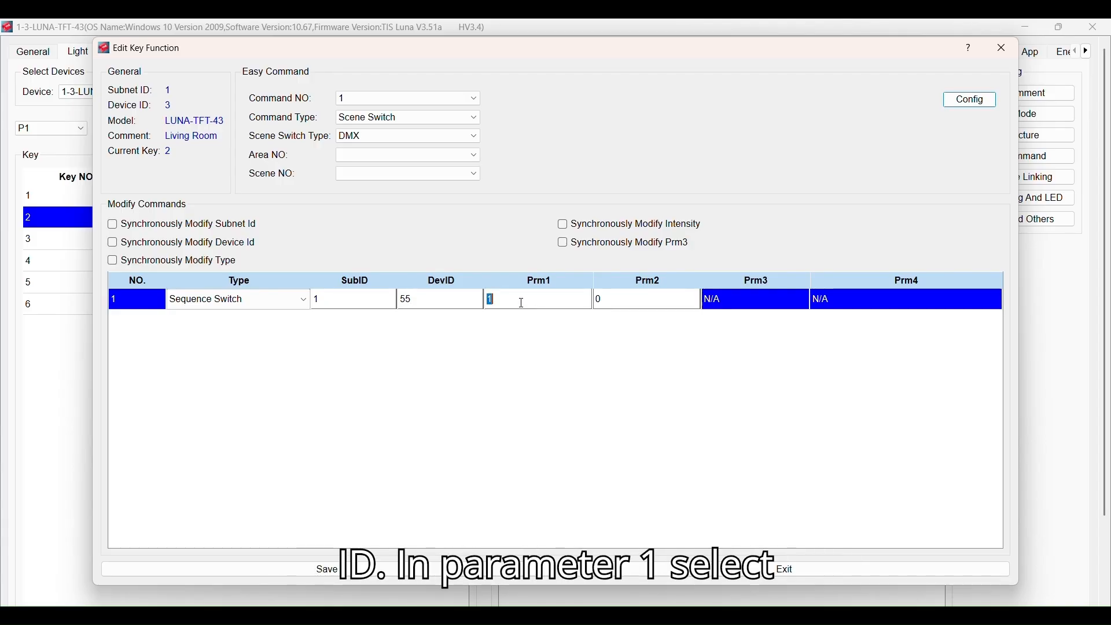
{"action": "left_click", "coordinate": [620, 304]}
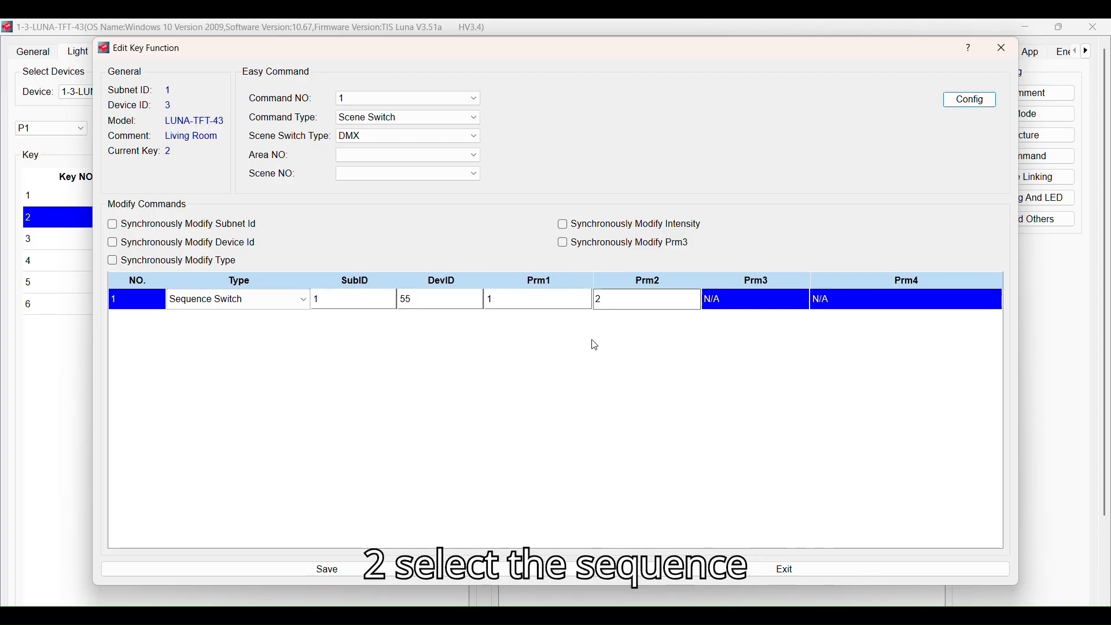
{"action": "left_click", "coordinate": [515, 457]}
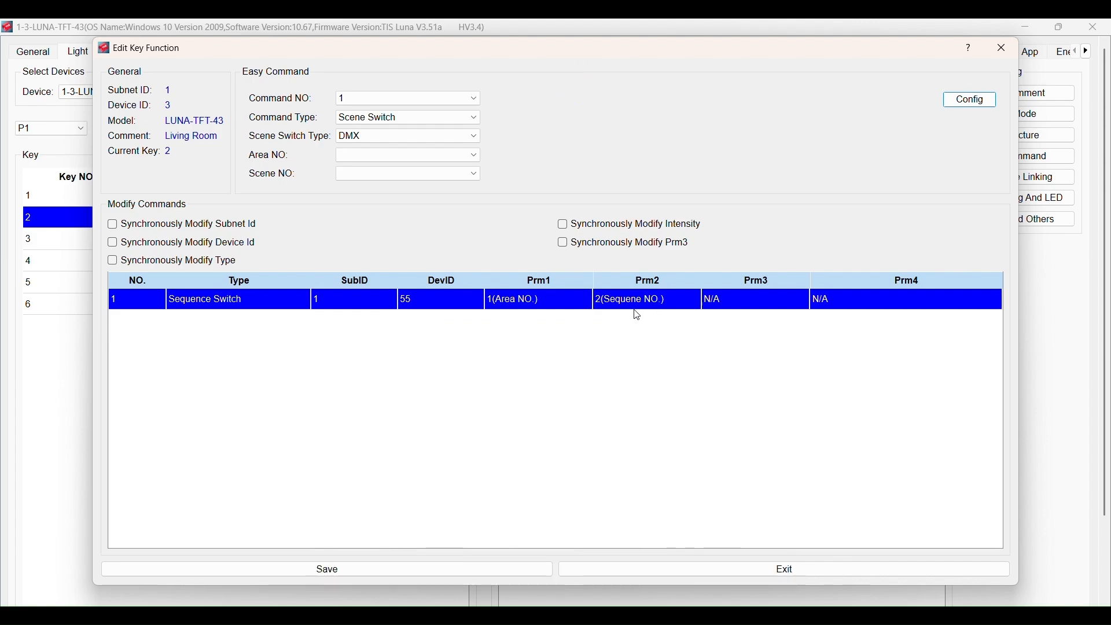
{"action": "left_click", "coordinate": [739, 569]}
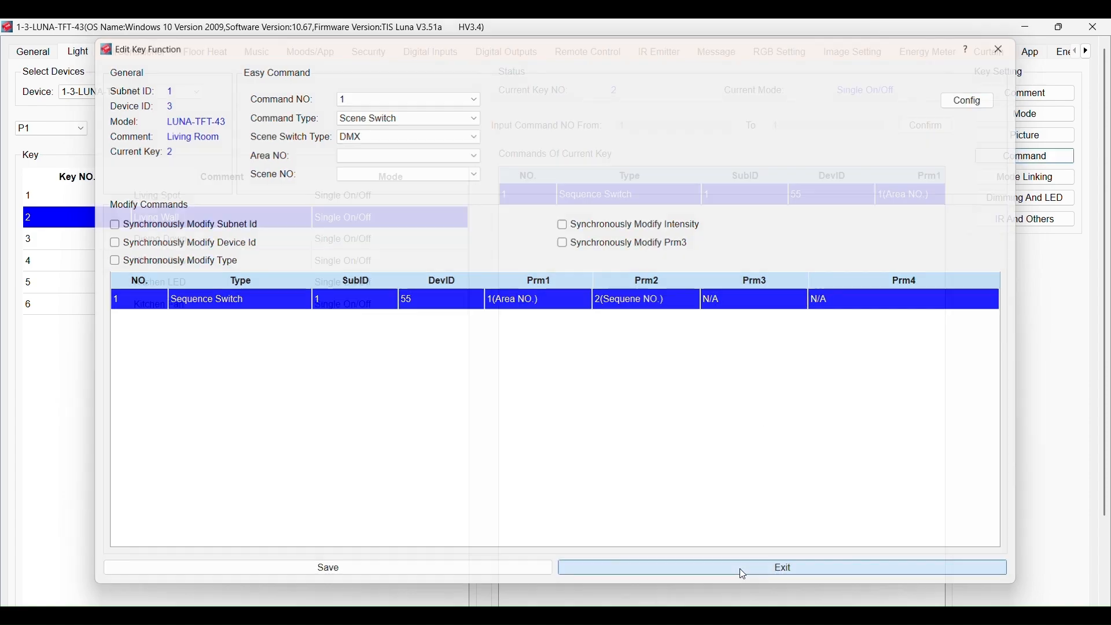